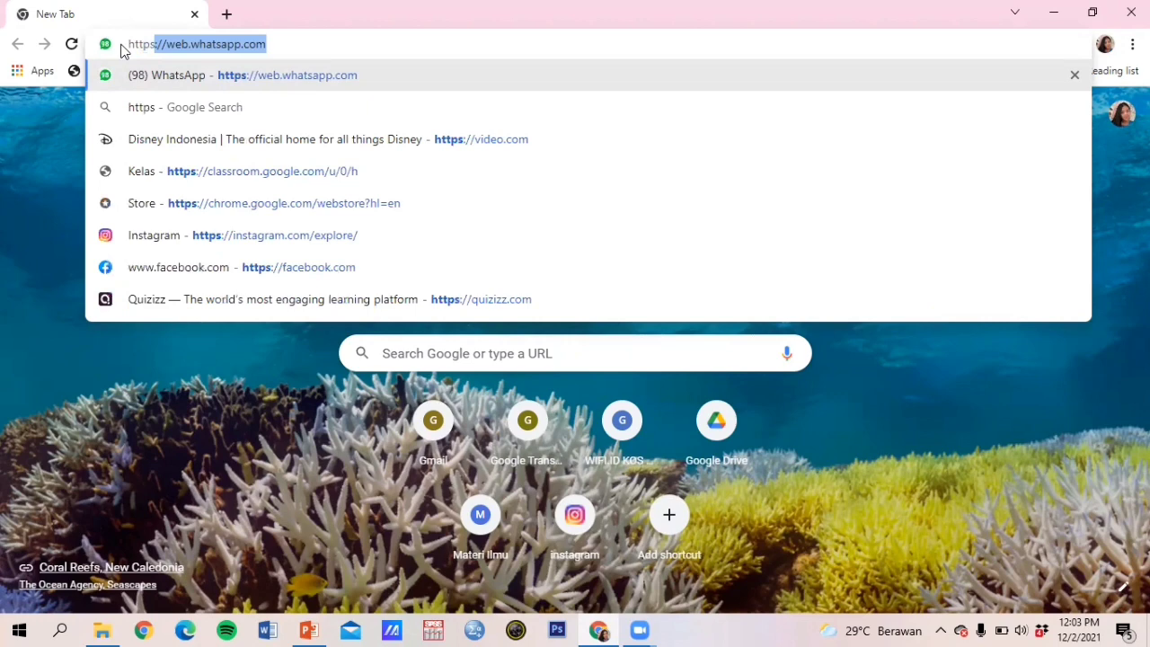
# Step: Go to quizizz.com in Chrome to reach the signed-in admin dashboard
pyautogui.write(':')
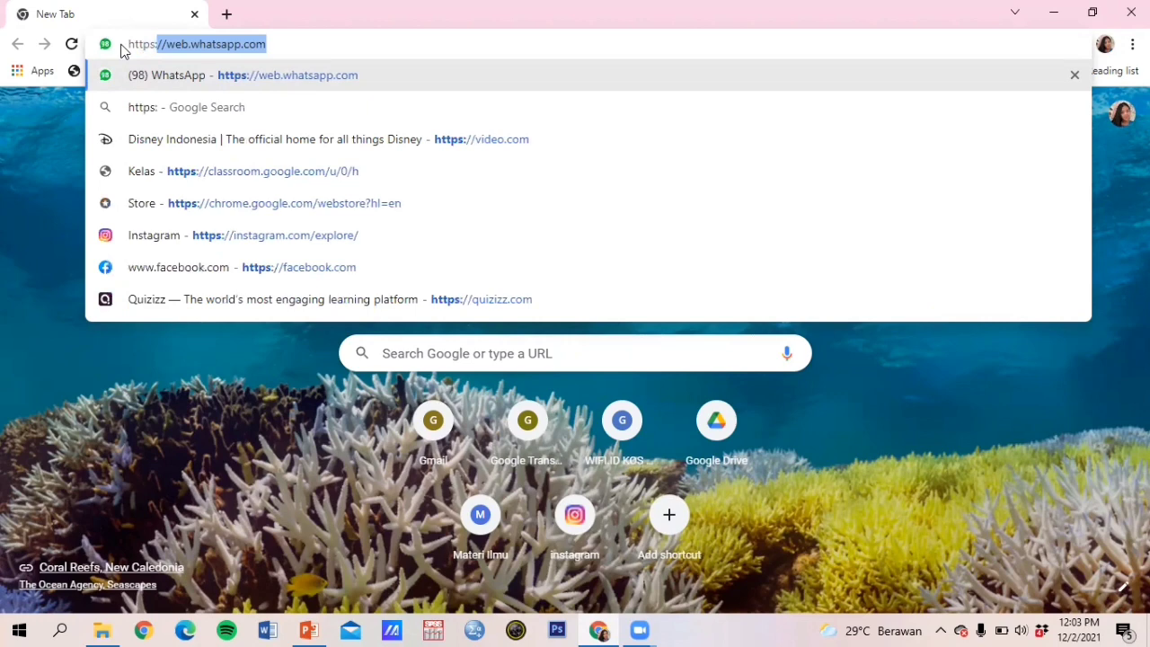
pyautogui.write('//')
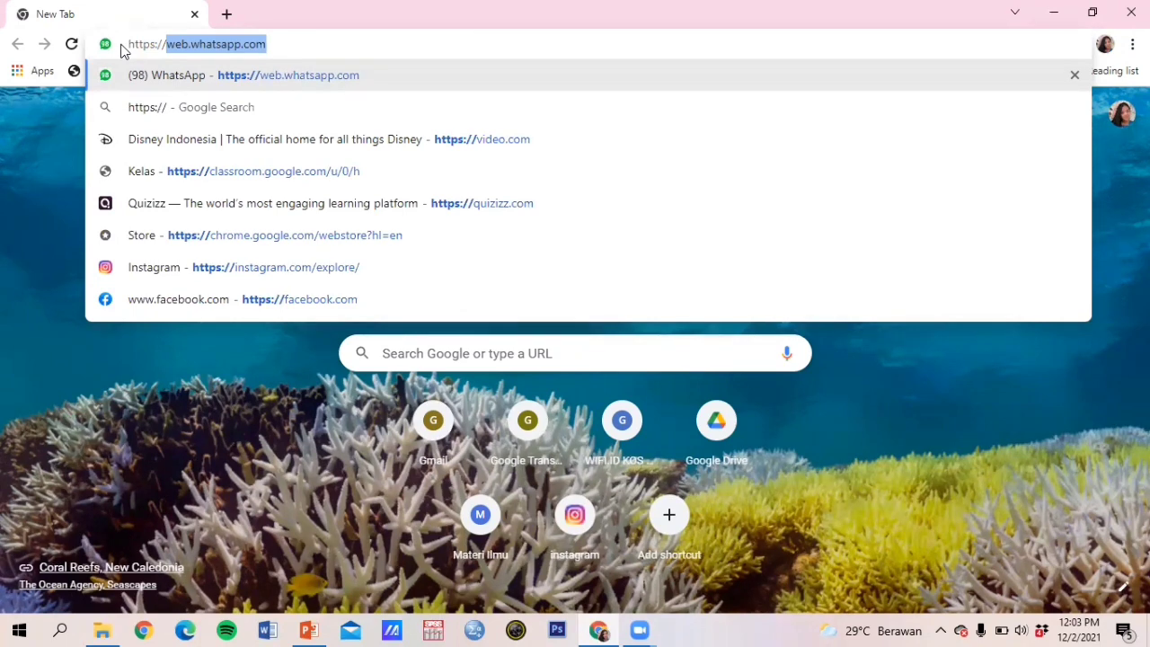
pyautogui.write('qu')
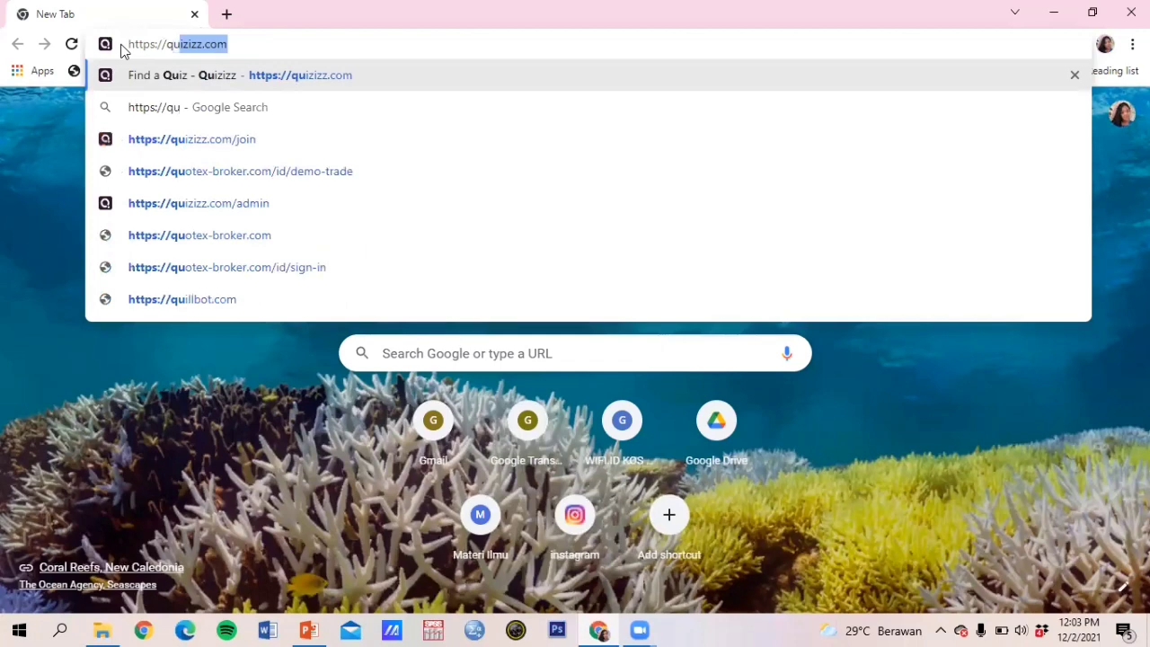
pyautogui.press('Return')
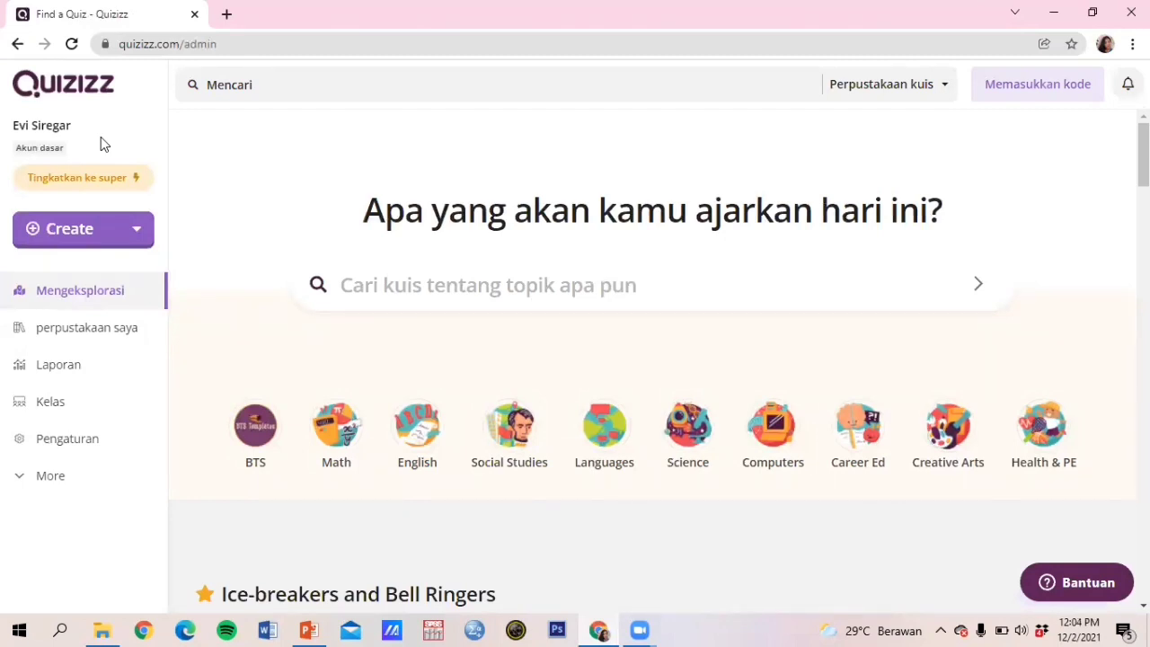
# Step: Create a new quiz named 'penjumlahan matematika' tagged with the Mathematics subject
pyautogui.click(89, 236)
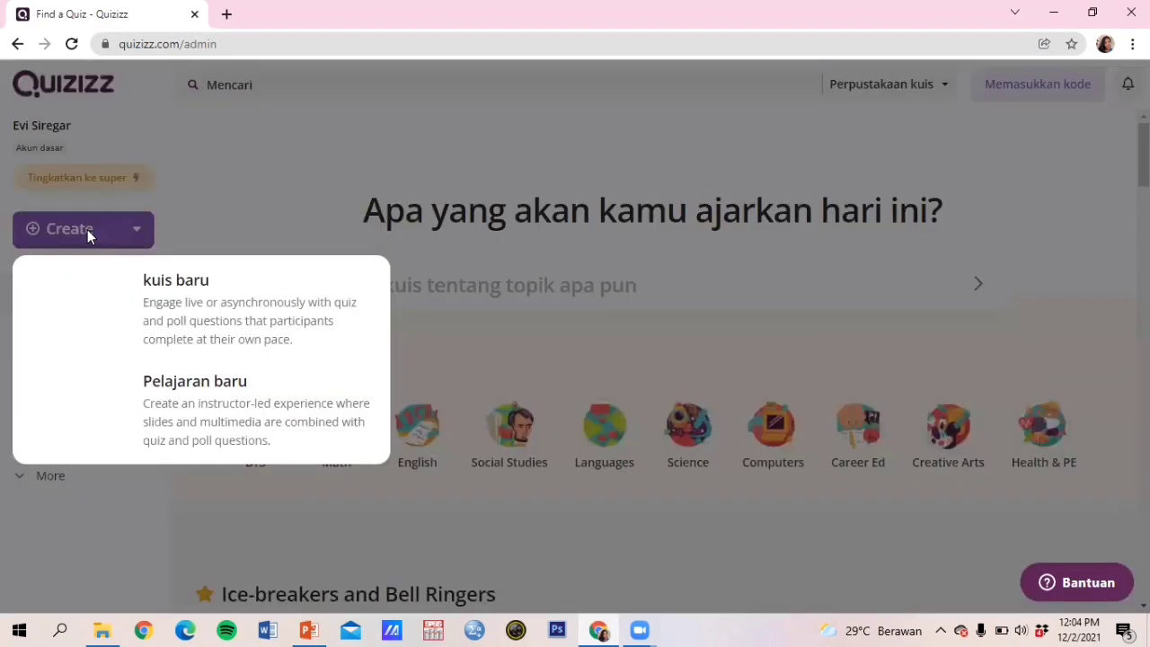
pyautogui.click(101, 317)
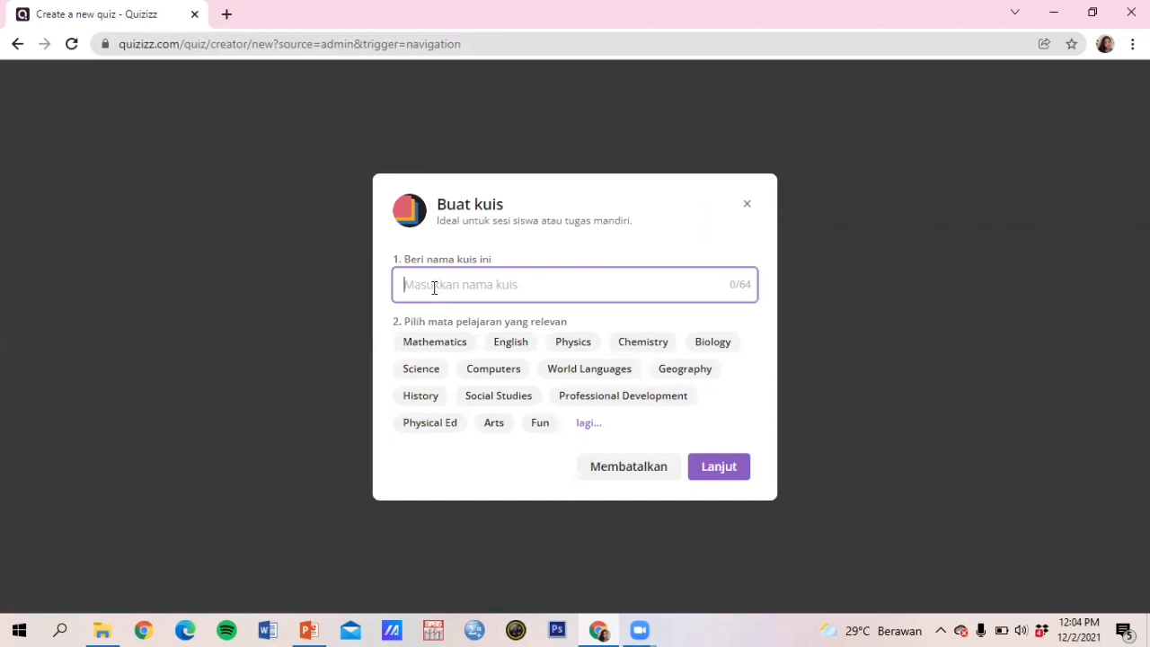
pyautogui.write('penjumlahan matematika')
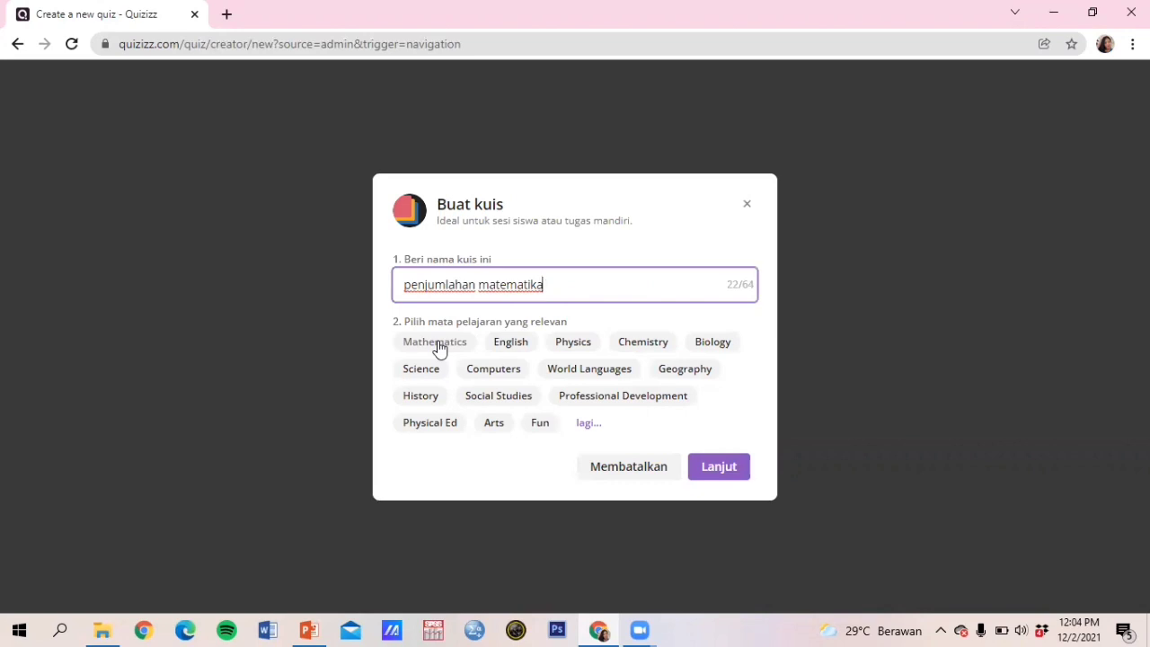
pyautogui.click(437, 345)
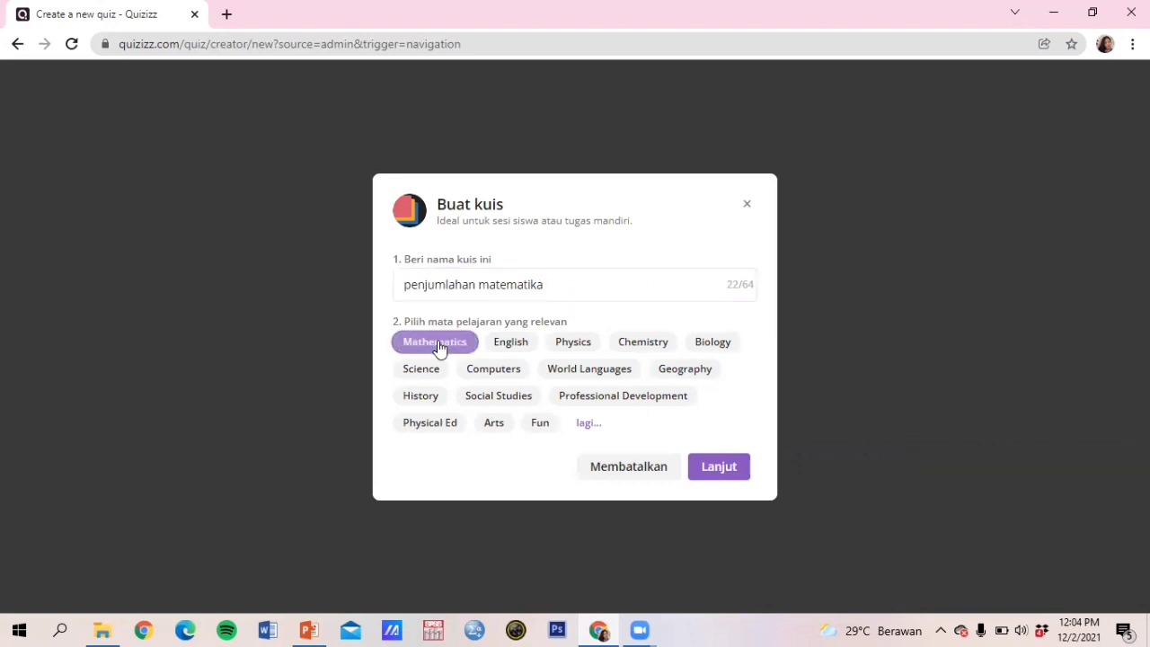
pyautogui.click(718, 469)
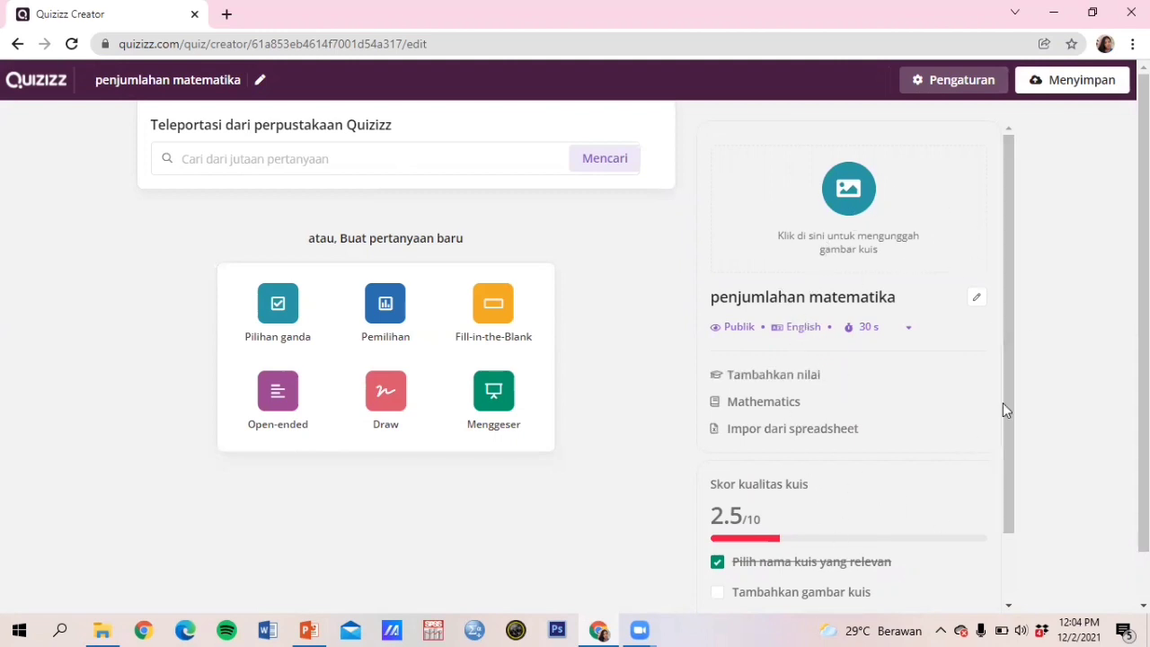
# Step: Upload the 'buku mm' Matematika 2 book cover as the quiz's title image
pyautogui.click(796, 333)
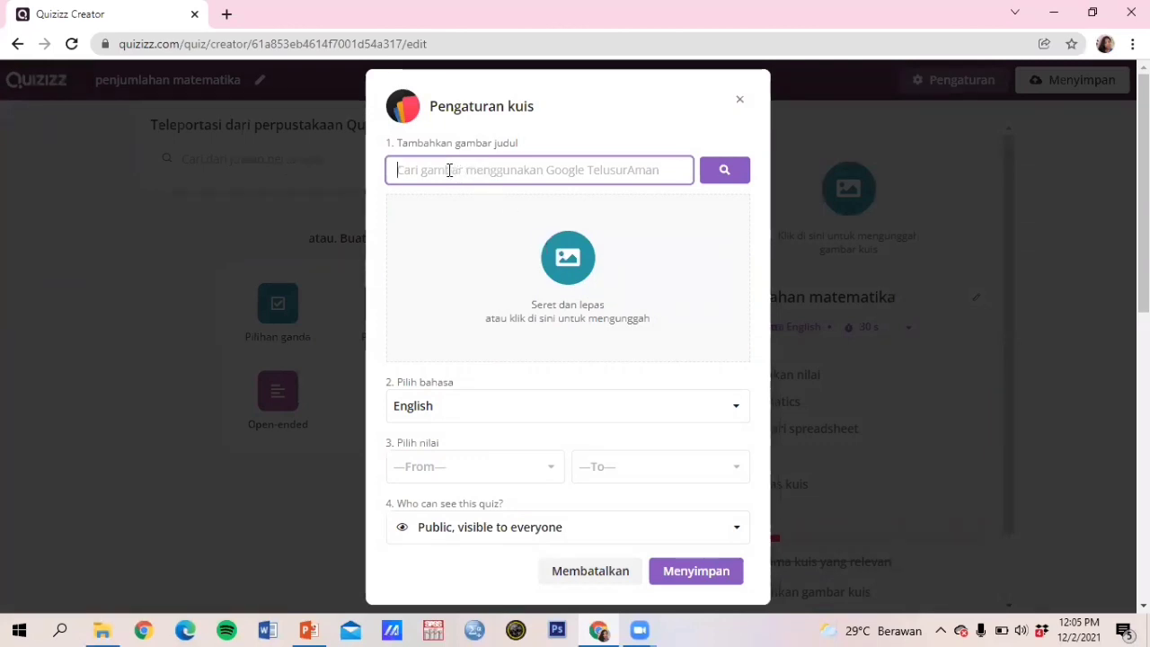
pyautogui.click(567, 262)
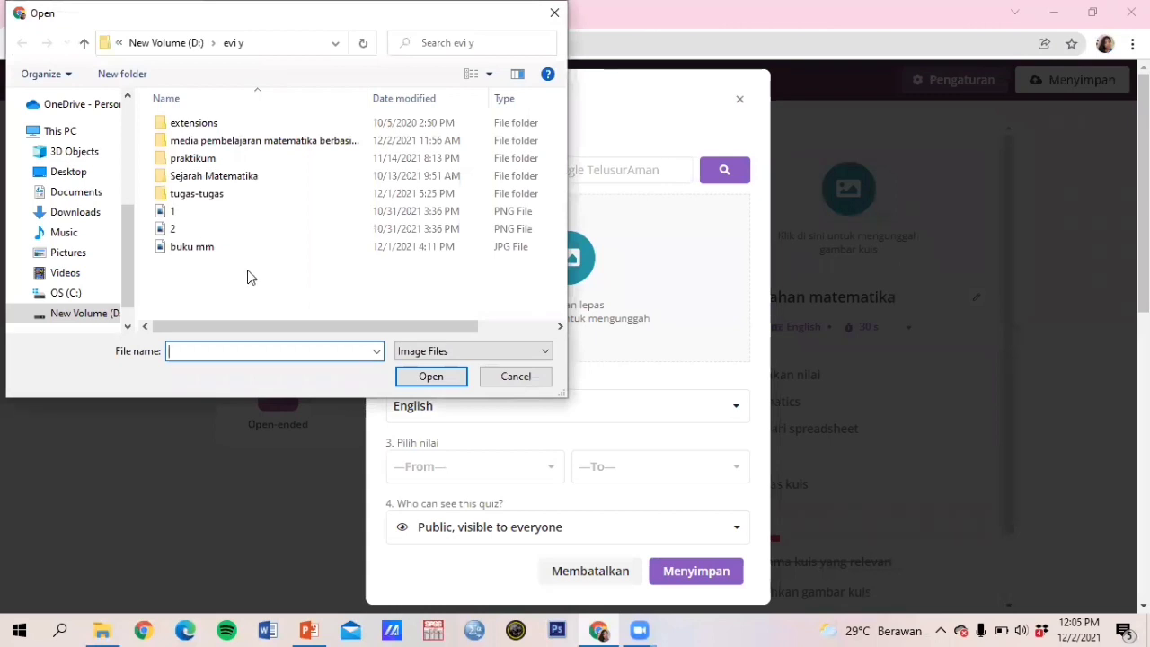
pyautogui.doubleClick(202, 251)
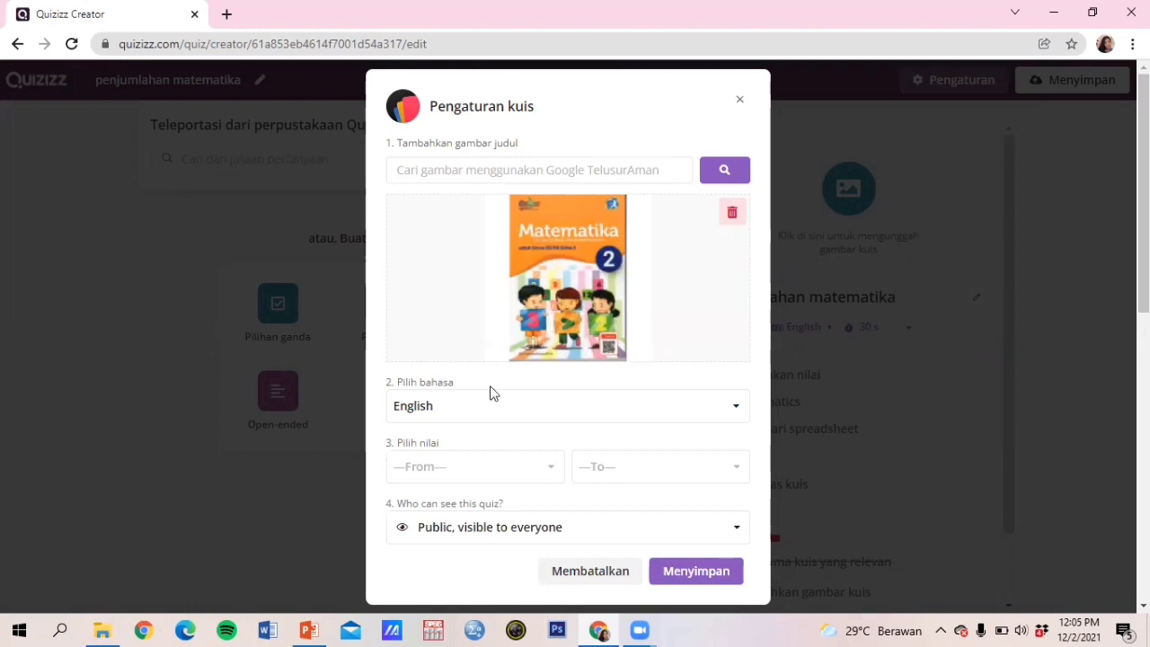
pyautogui.click(481, 410)
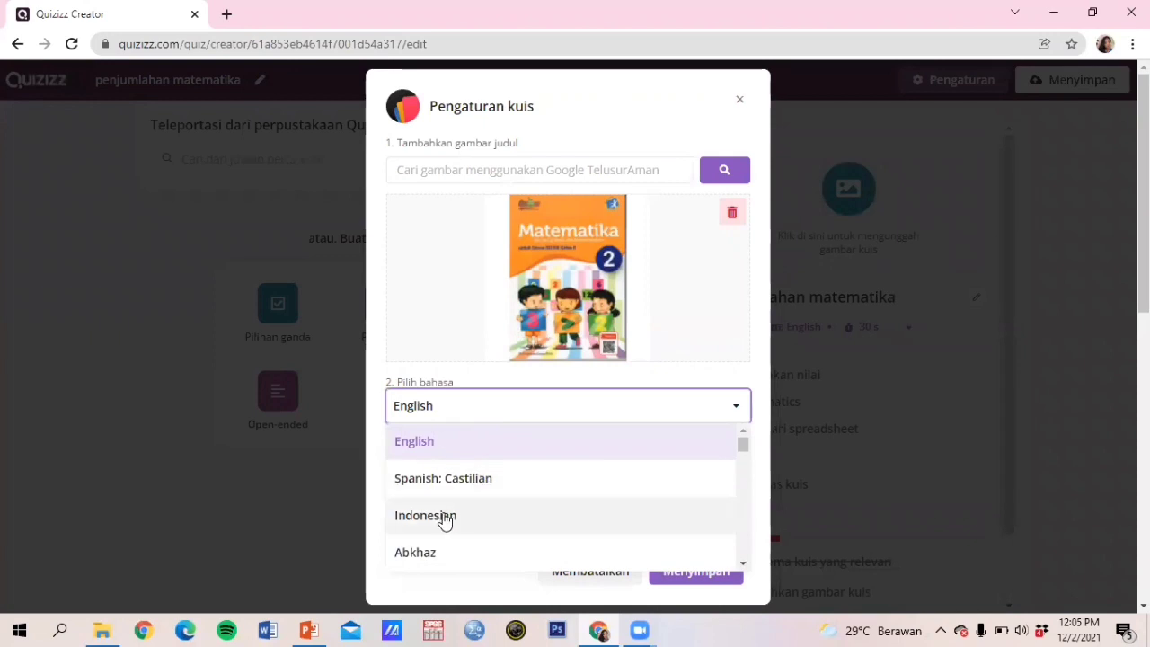
# Step: Choose Indonesian as language and grades 1st to 2nd, then save the quiz settings
pyautogui.click(444, 519)
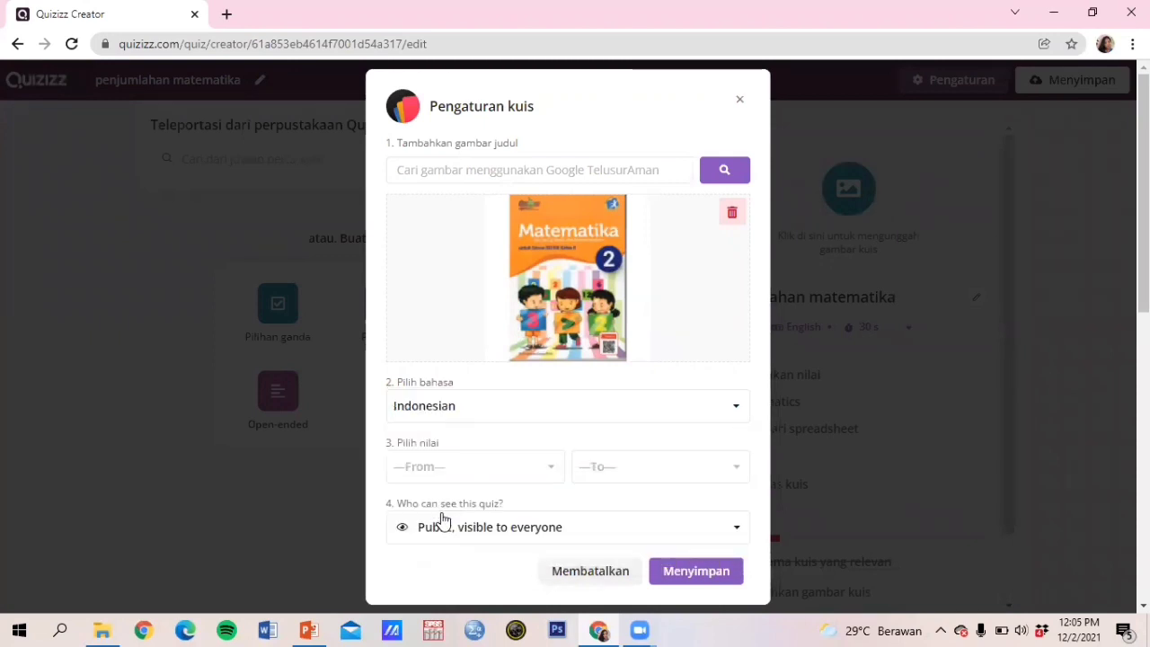
pyautogui.click(463, 472)
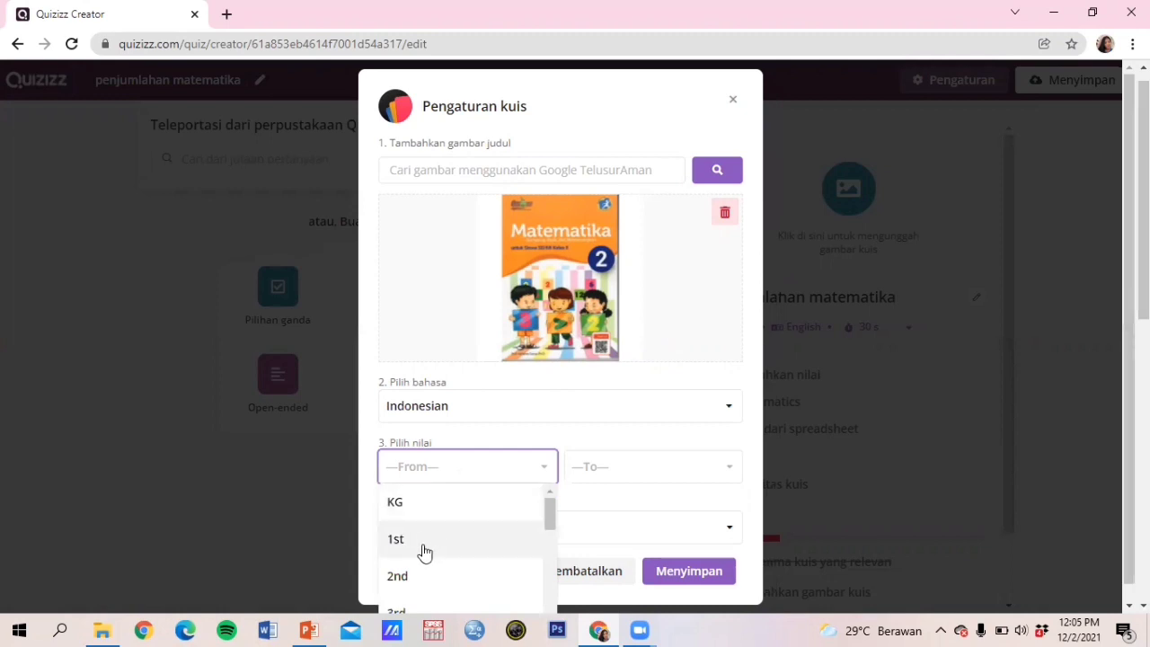
pyautogui.click(412, 546)
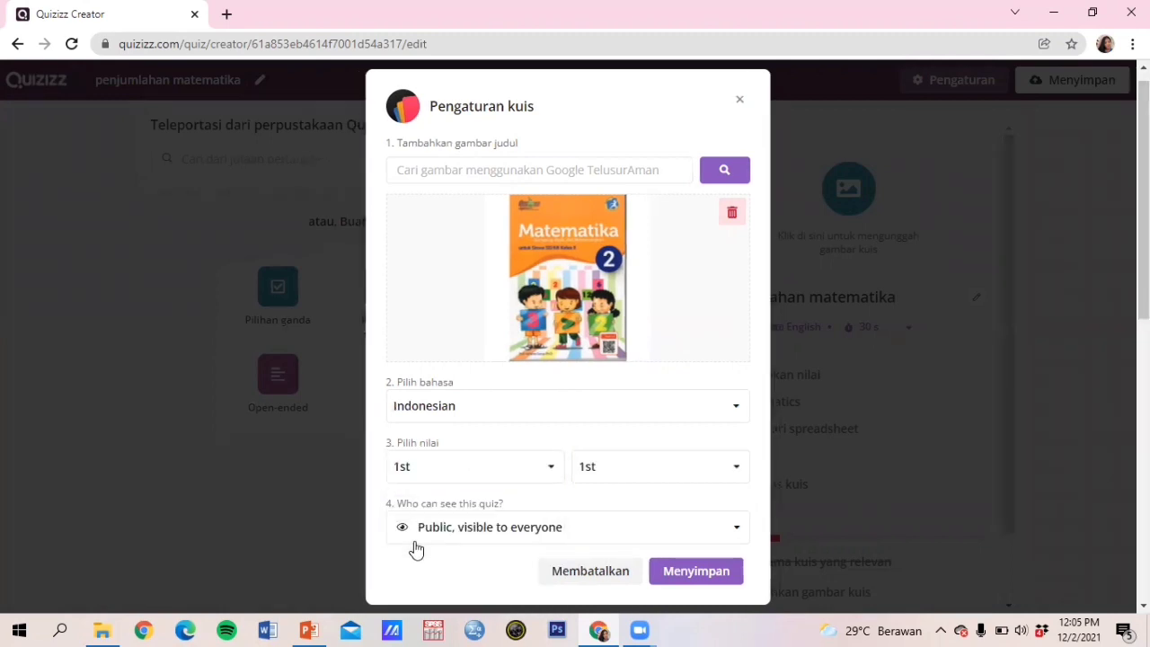
pyautogui.click(665, 474)
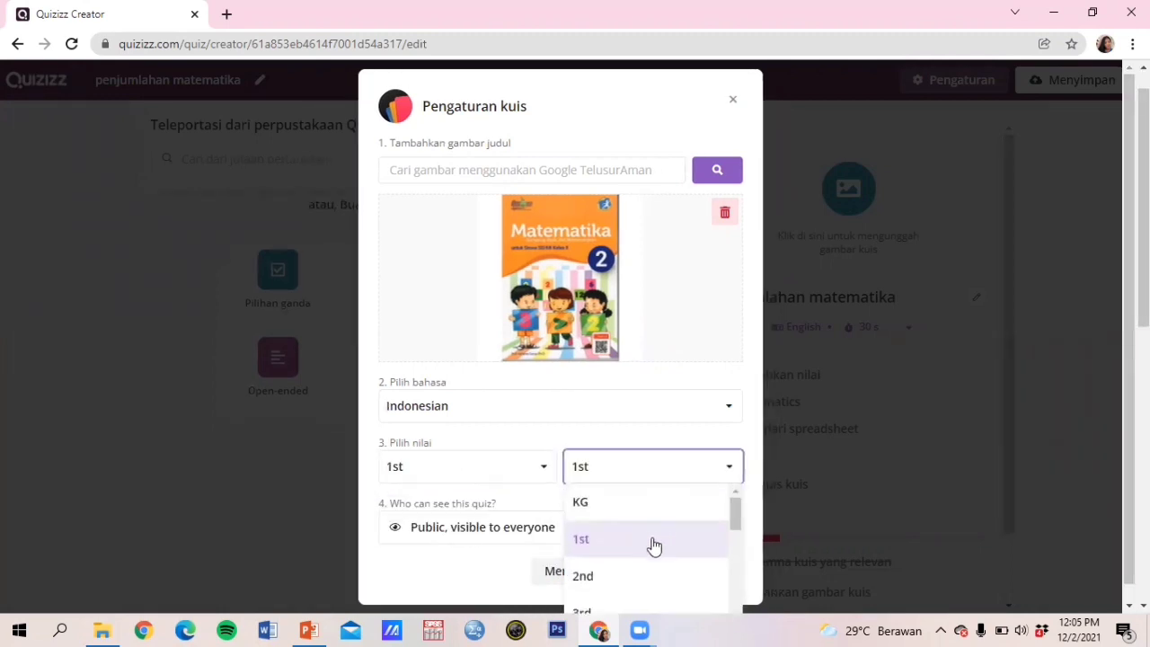
pyautogui.moveTo(735, 528); pyautogui.dragTo(736, 577)
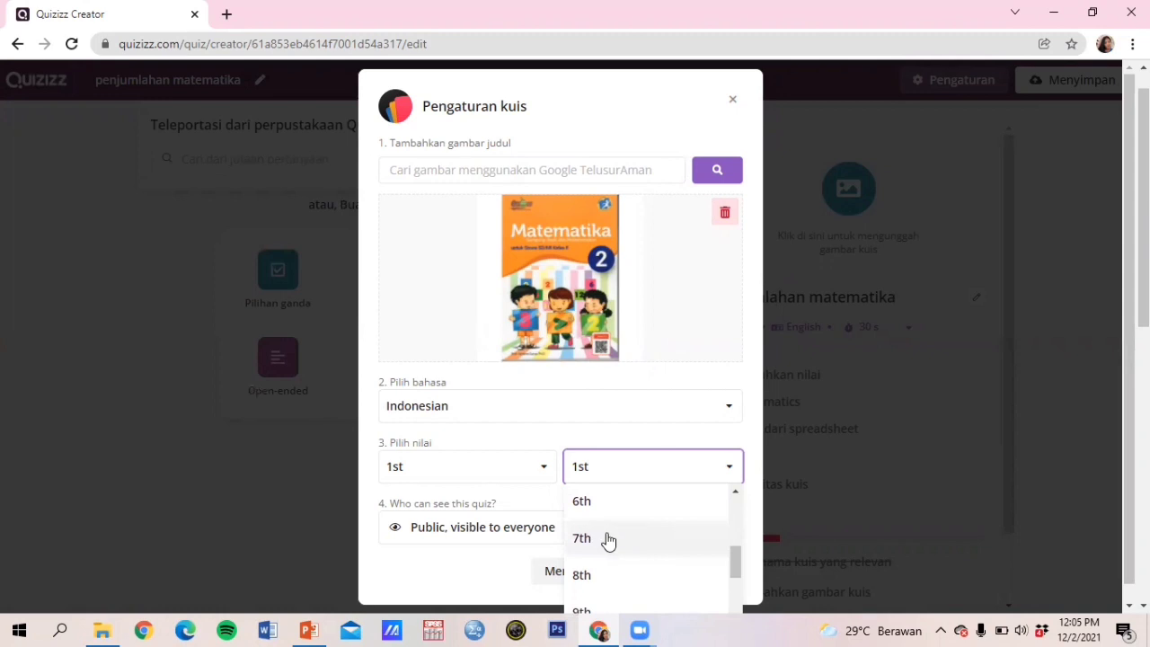
pyautogui.moveTo(730, 560); pyautogui.dragTo(728, 504)
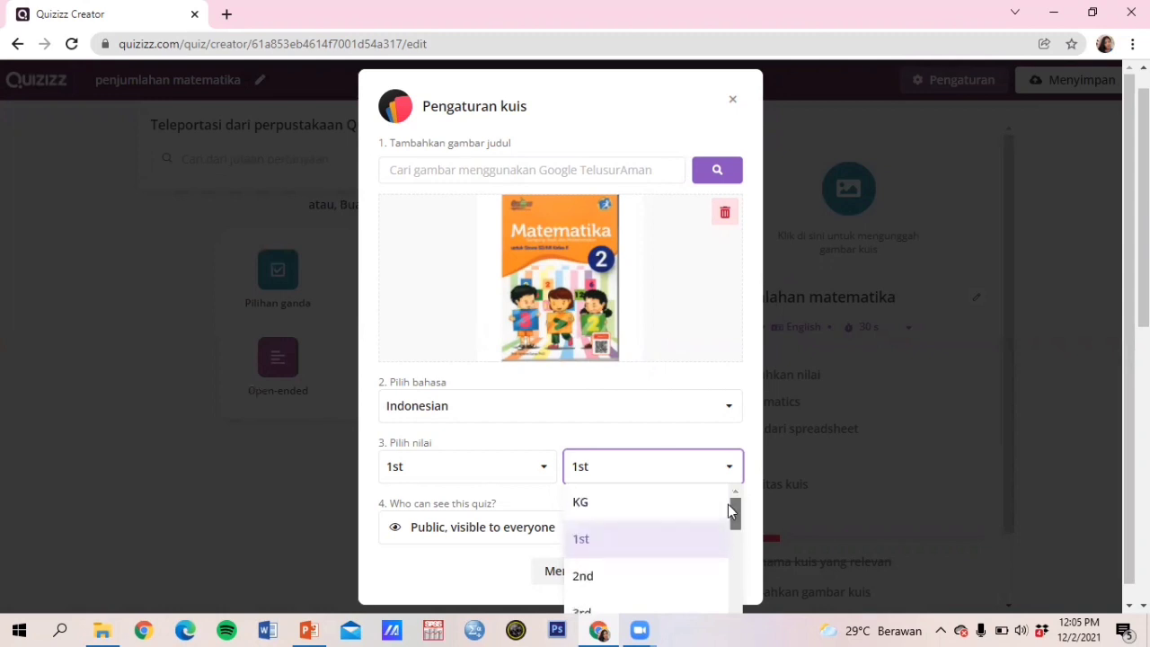
pyautogui.click(608, 584)
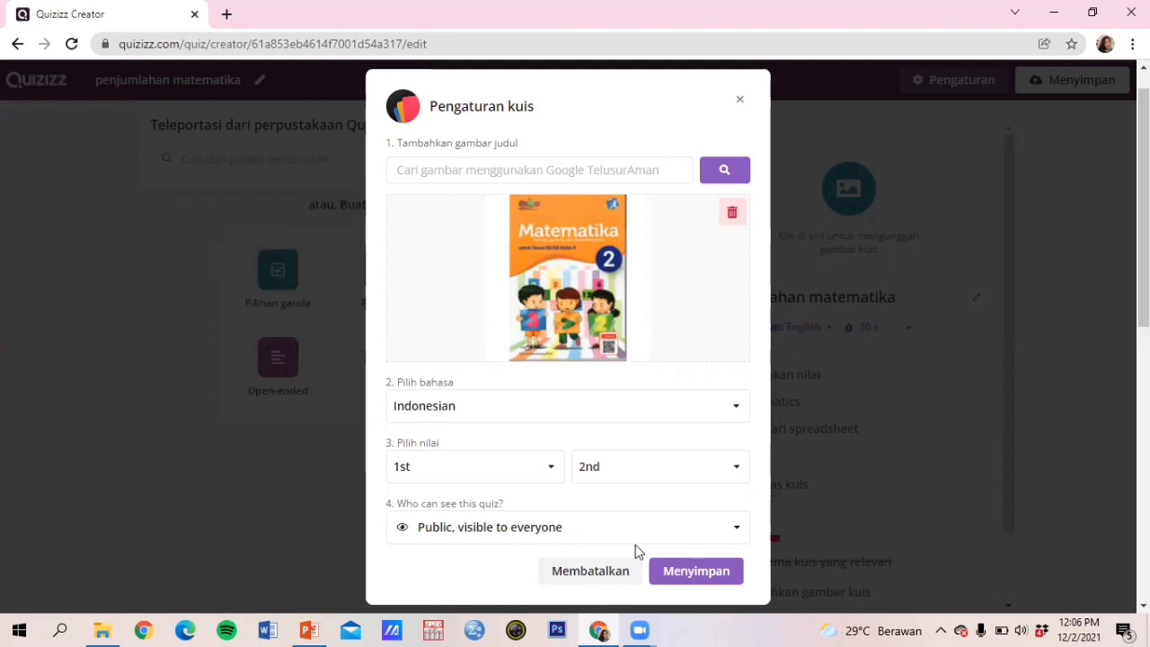
pyautogui.click(676, 575)
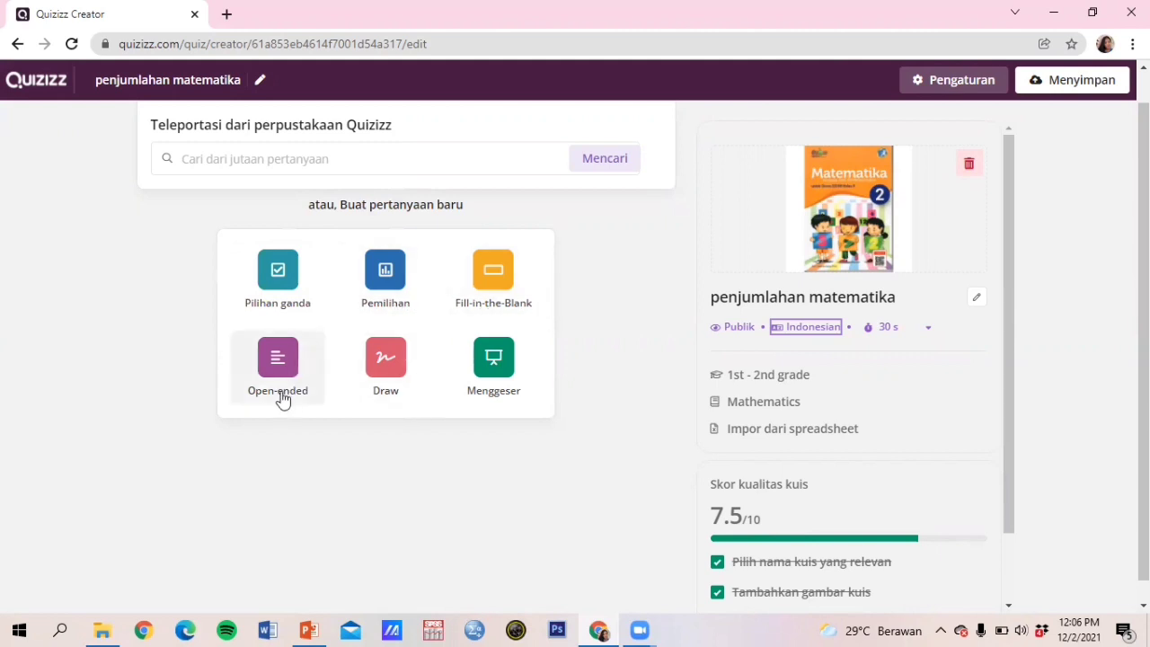
# Step: Add a multiple-choice question reading 'hasil penjumlahan dari 20 + 10 adalah'
pyautogui.click(278, 284)
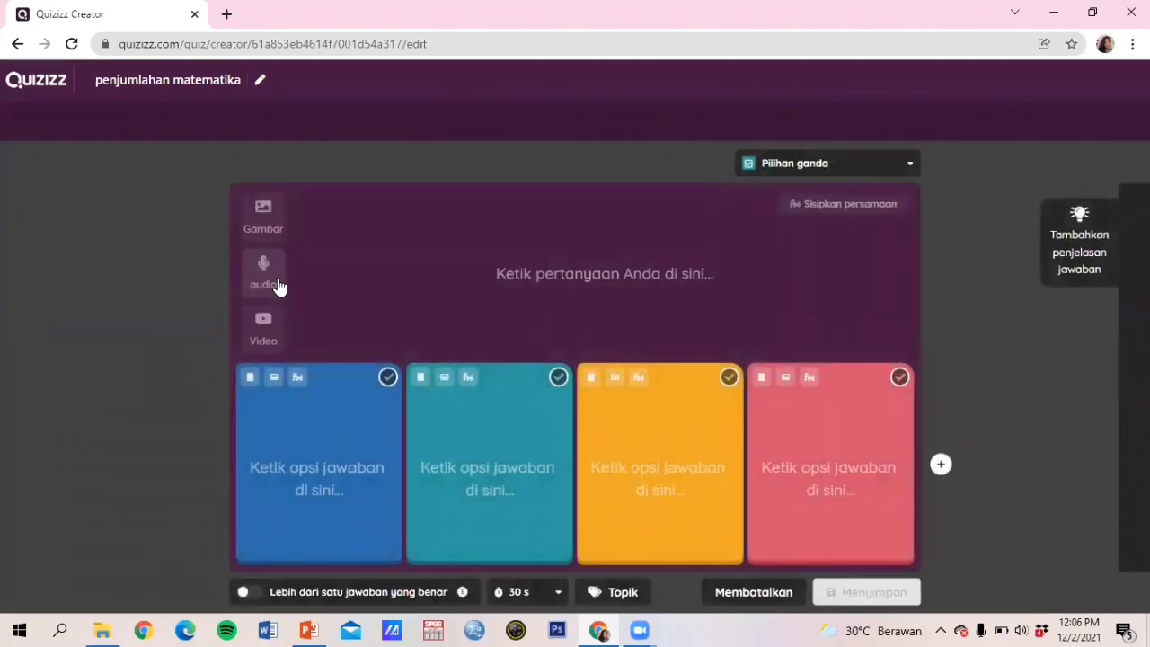
pyautogui.click(561, 280)
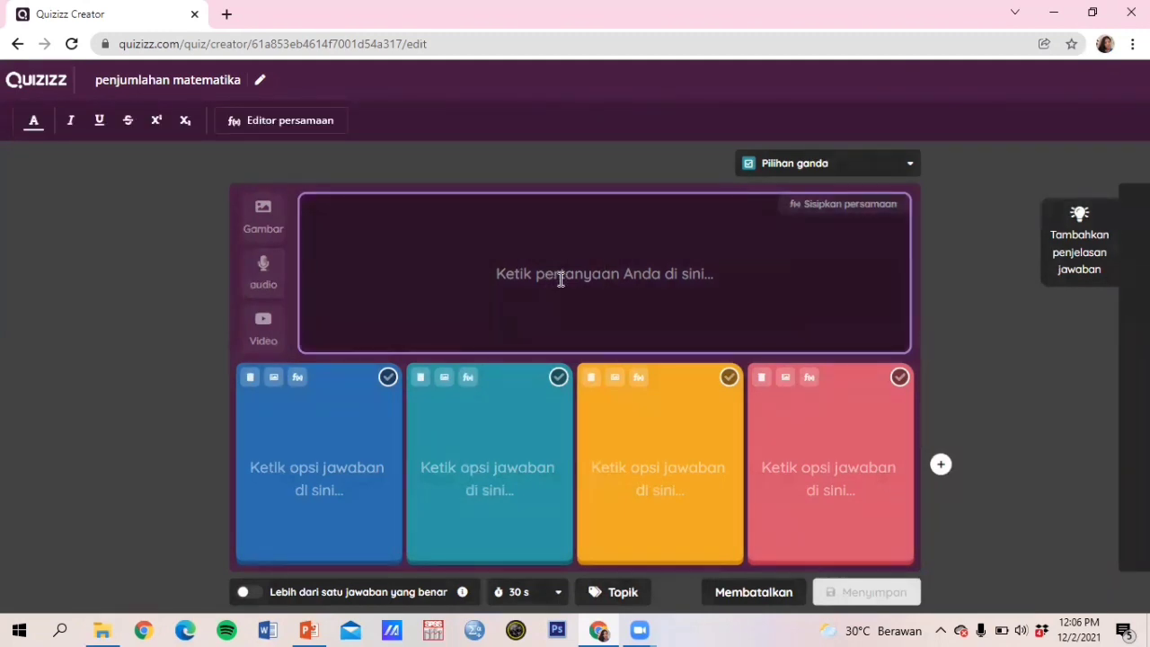
pyautogui.write('hasil ')
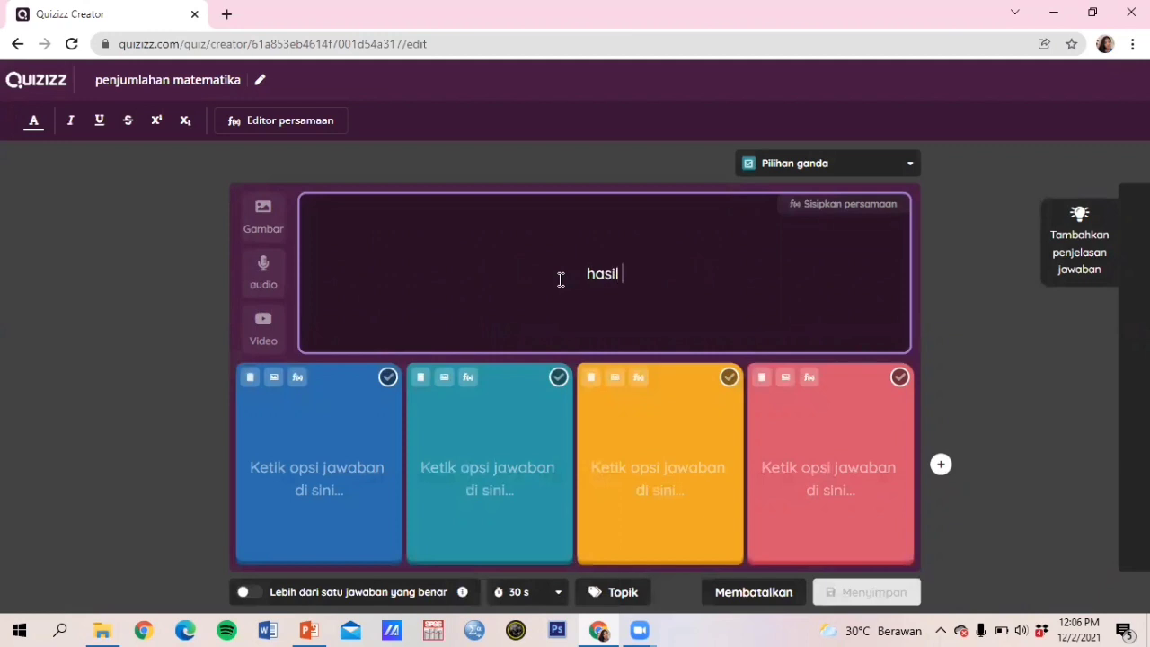
pyautogui.write('penjulahan')
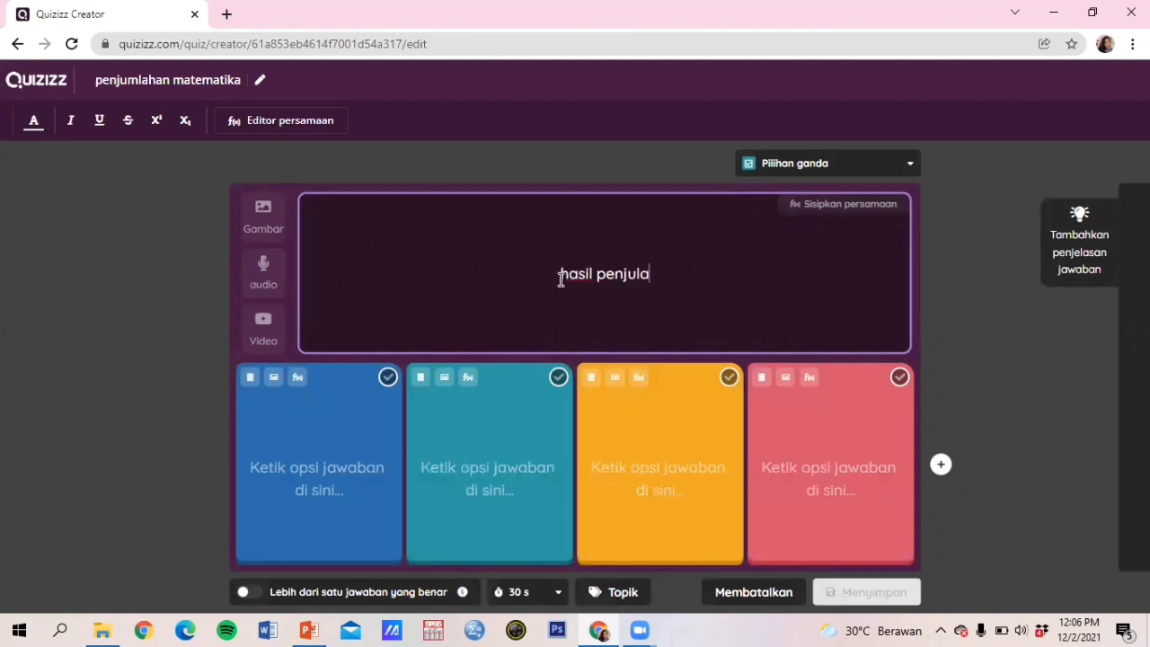
pyautogui.press('BackSpace')
pyautogui.press('BackSpace')
pyautogui.press('BackSpace')
pyautogui.press('BackSpace')
pyautogui.press('BackSpace')
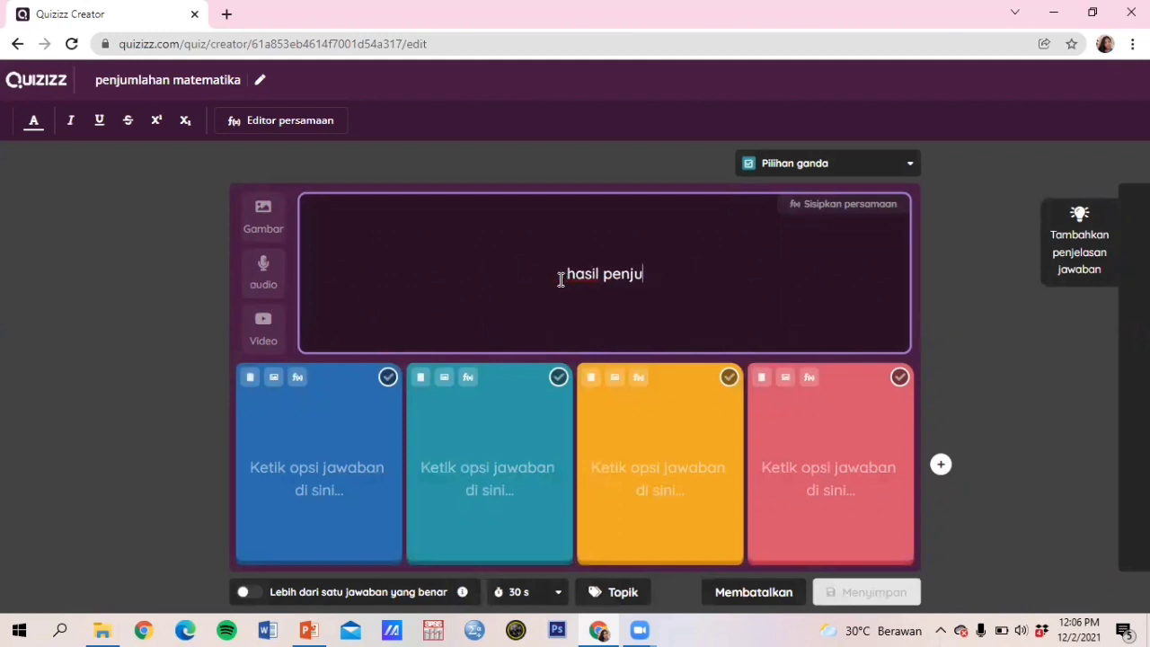
pyautogui.write('mlahan d')
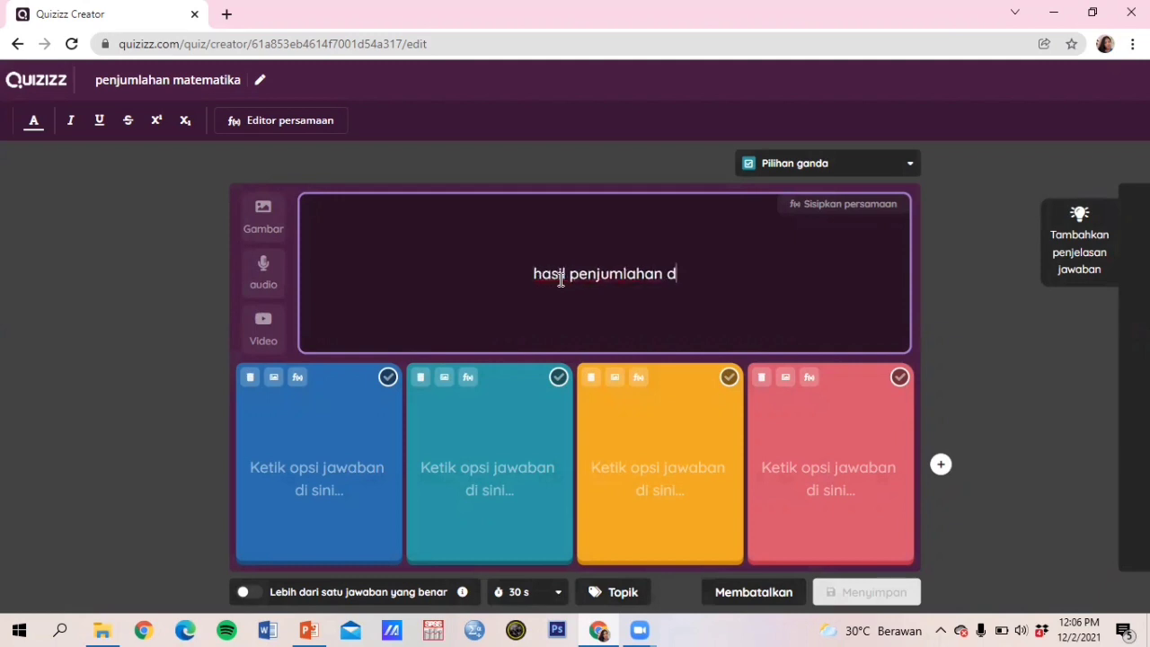
pyautogui.write('ari')
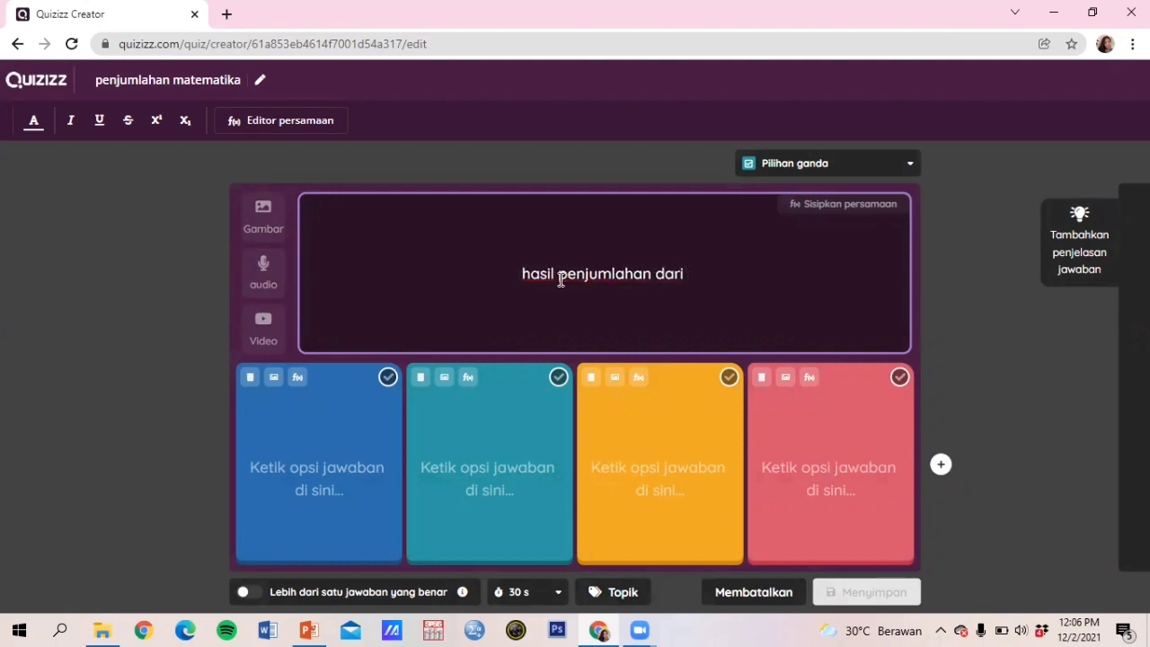
pyautogui.write('2')
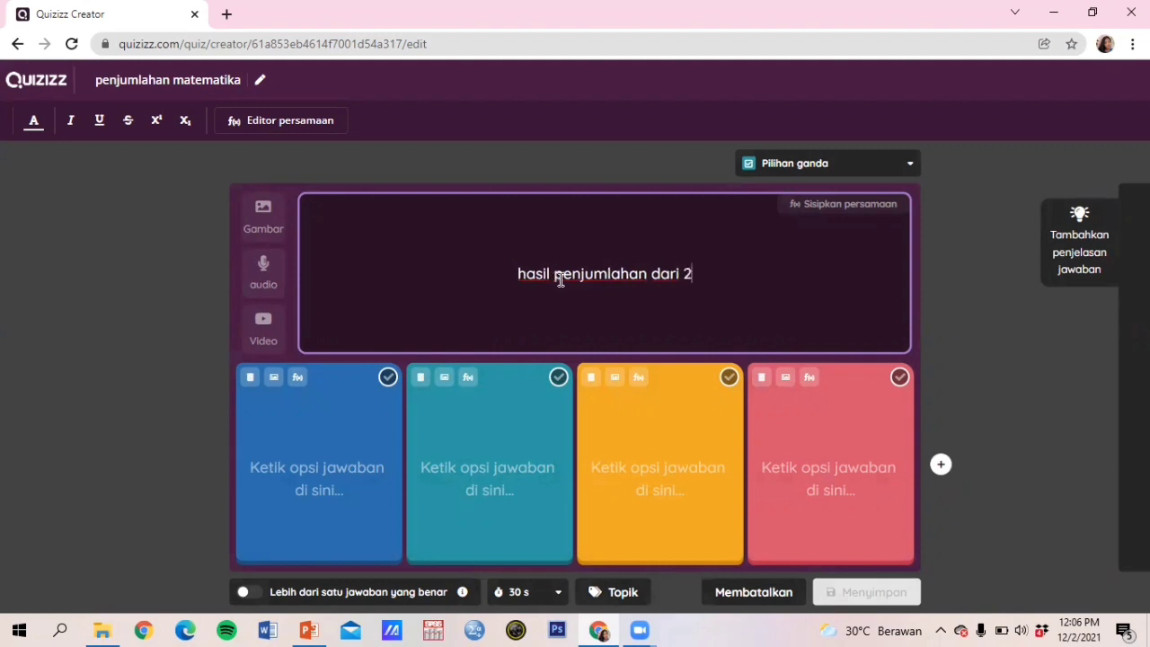
pyautogui.write('0')
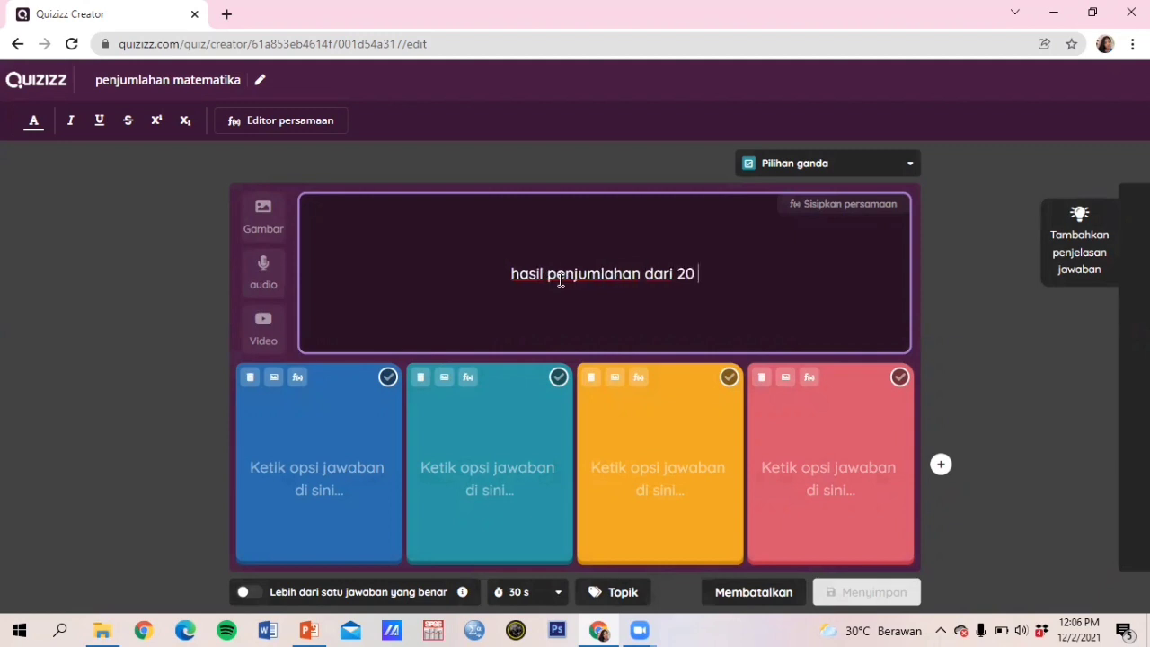
pyautogui.write(' +')
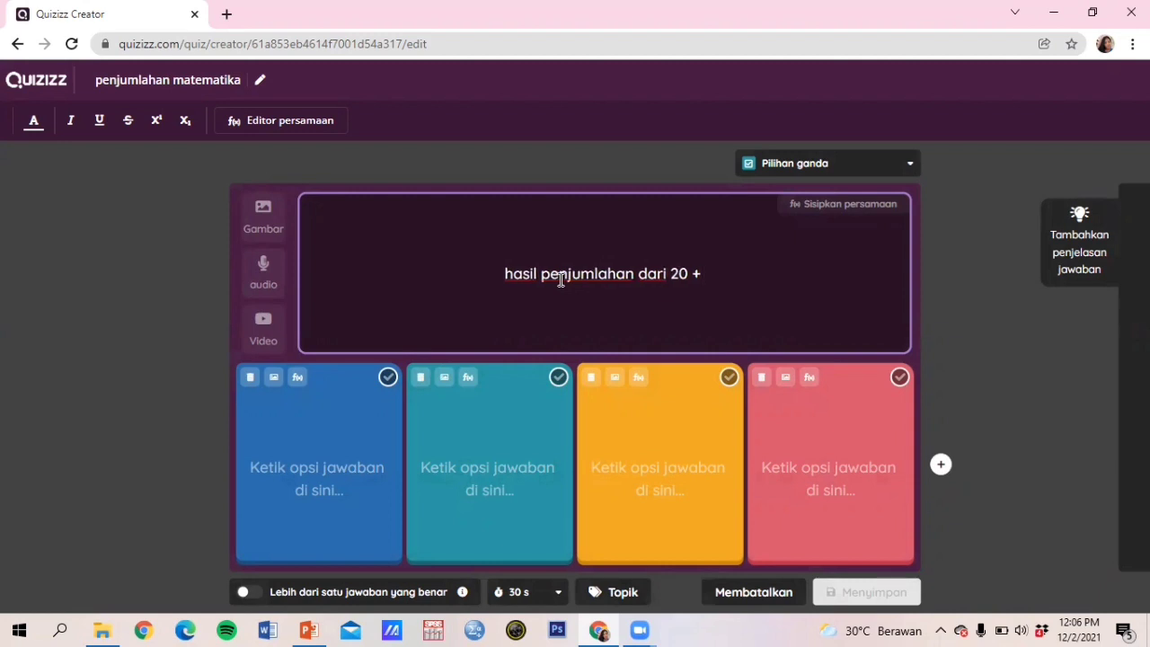
pyautogui.write(' 10 adalah')
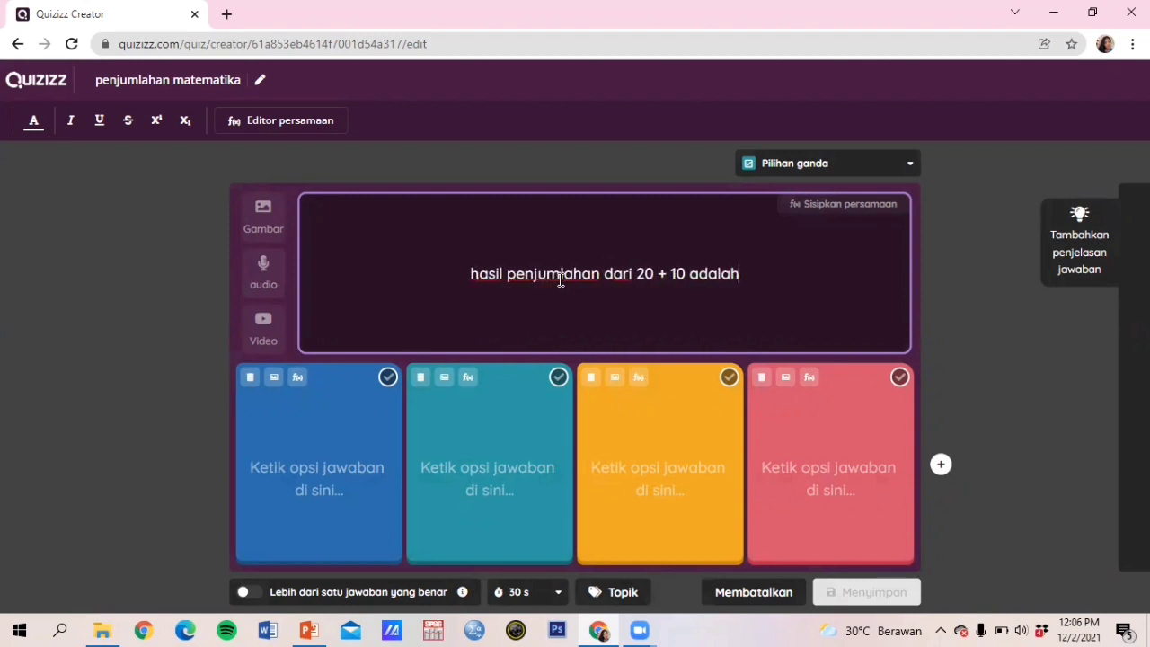
pyautogui.click(313, 429)
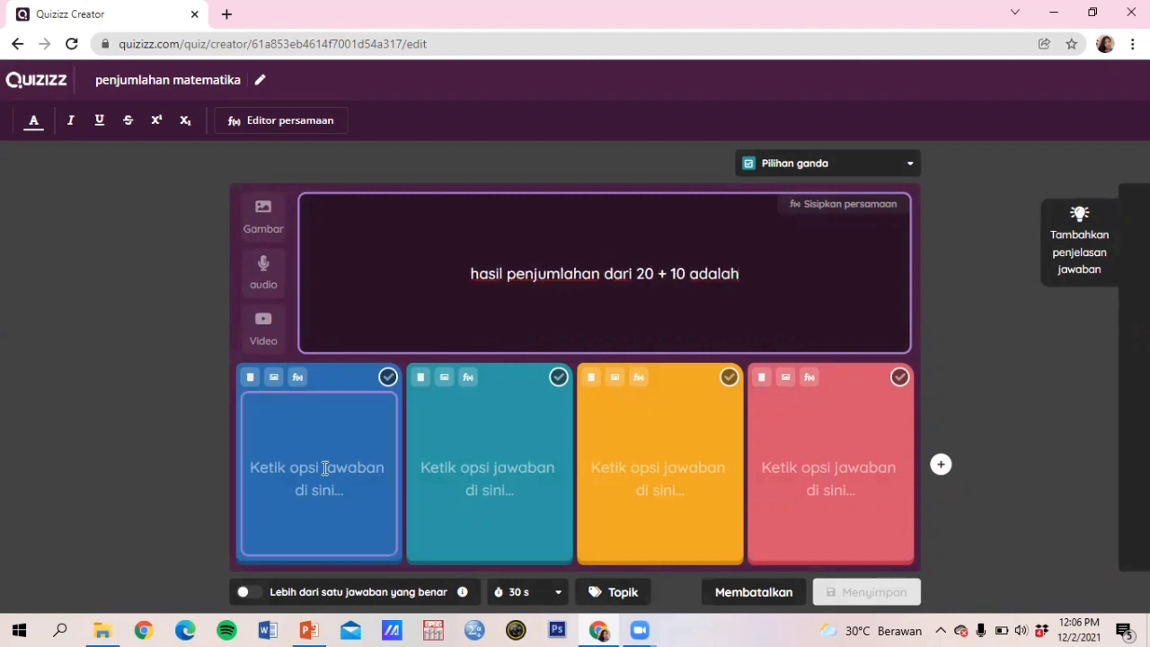
# Step: Enter 23, 30, 32 and 10 as the four answer choices
pyautogui.click(319, 474)
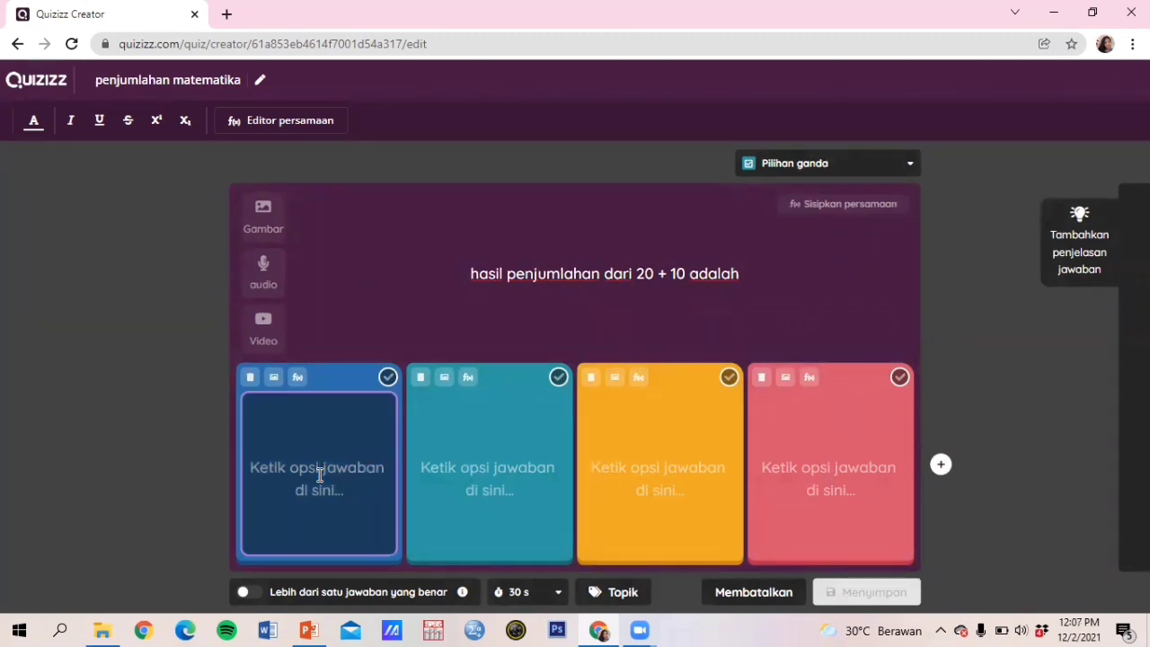
pyautogui.write('33')
pyautogui.click(486, 474)
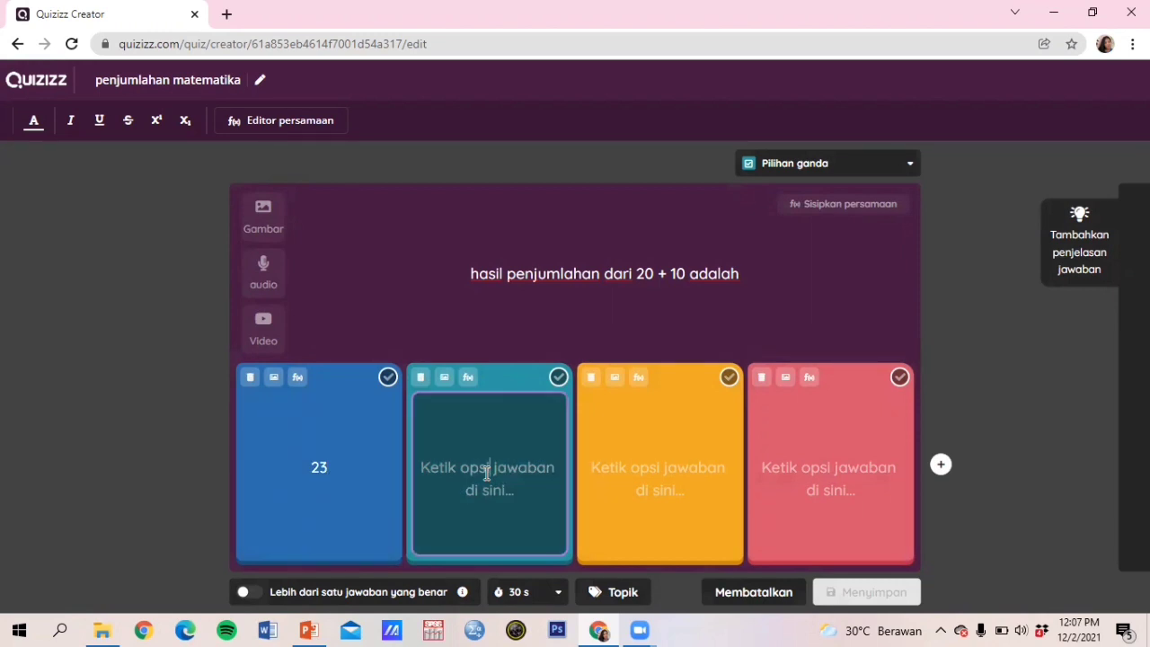
pyautogui.write('30')
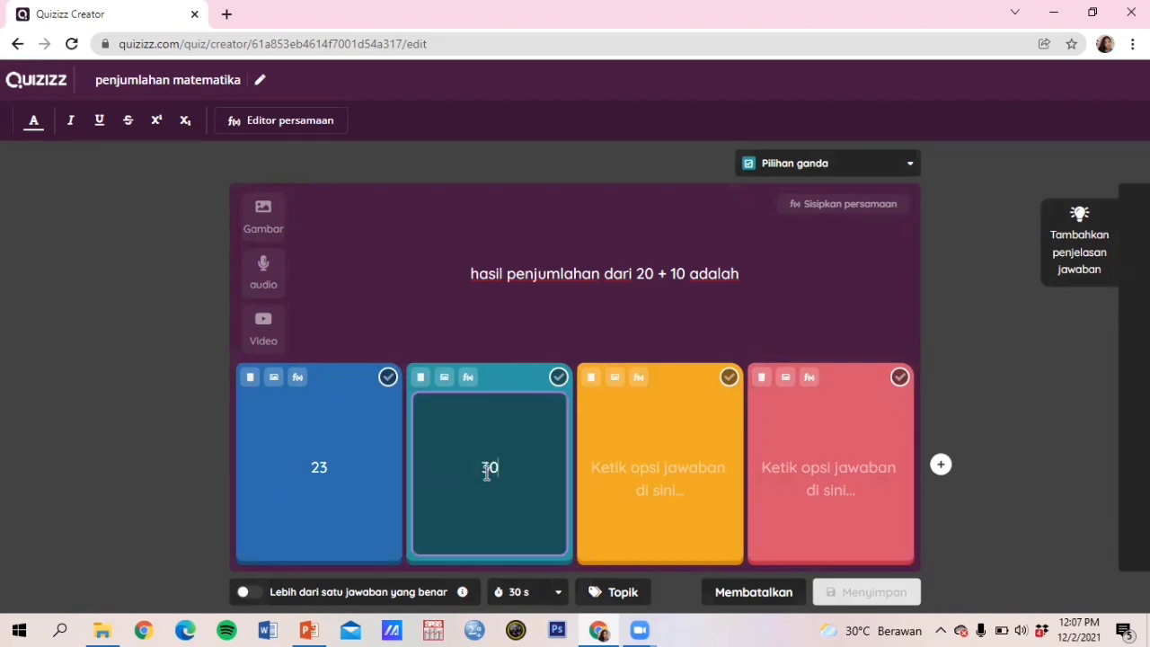
pyautogui.click(651, 452)
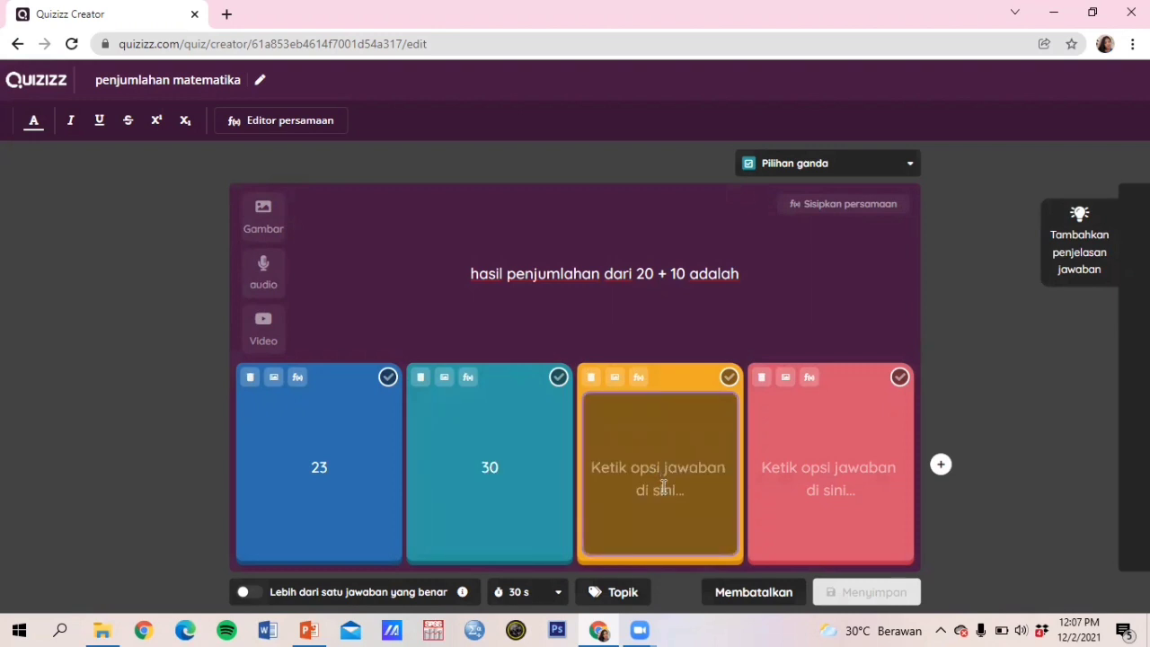
pyautogui.write('32')
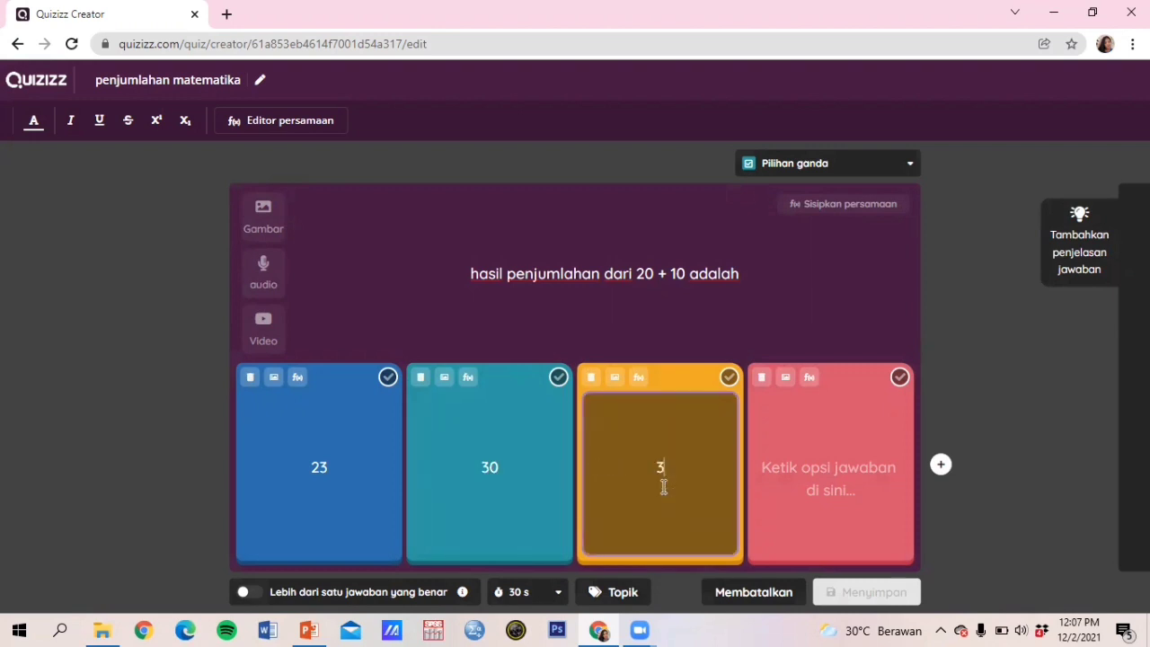
pyautogui.click(816, 465)
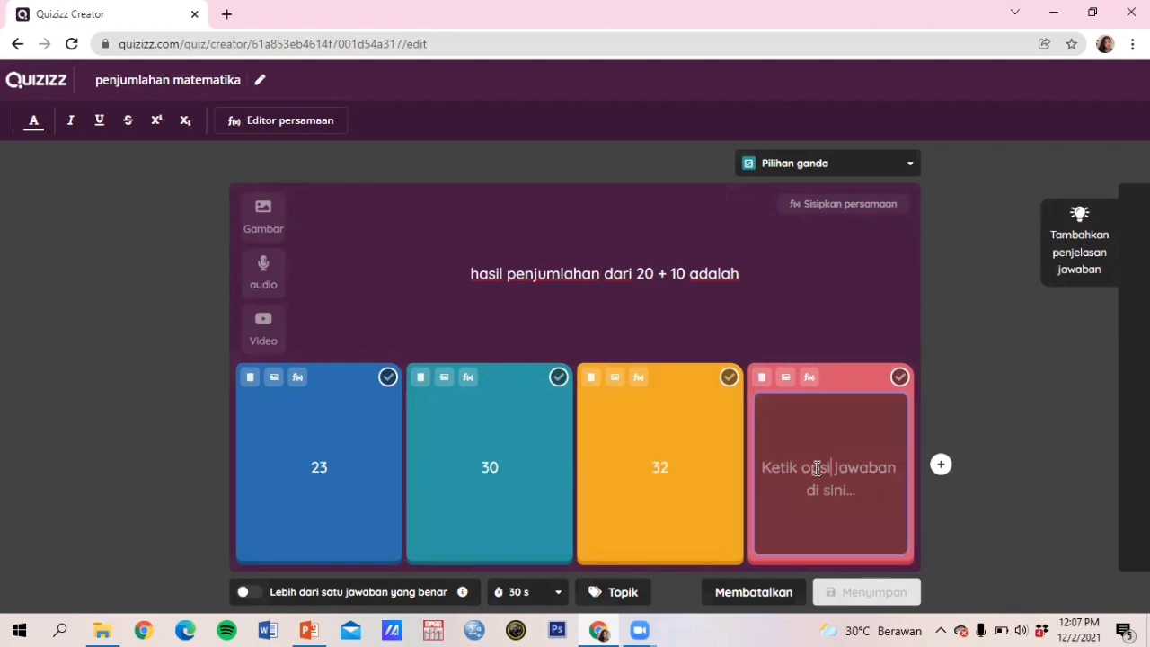
pyautogui.write('10')
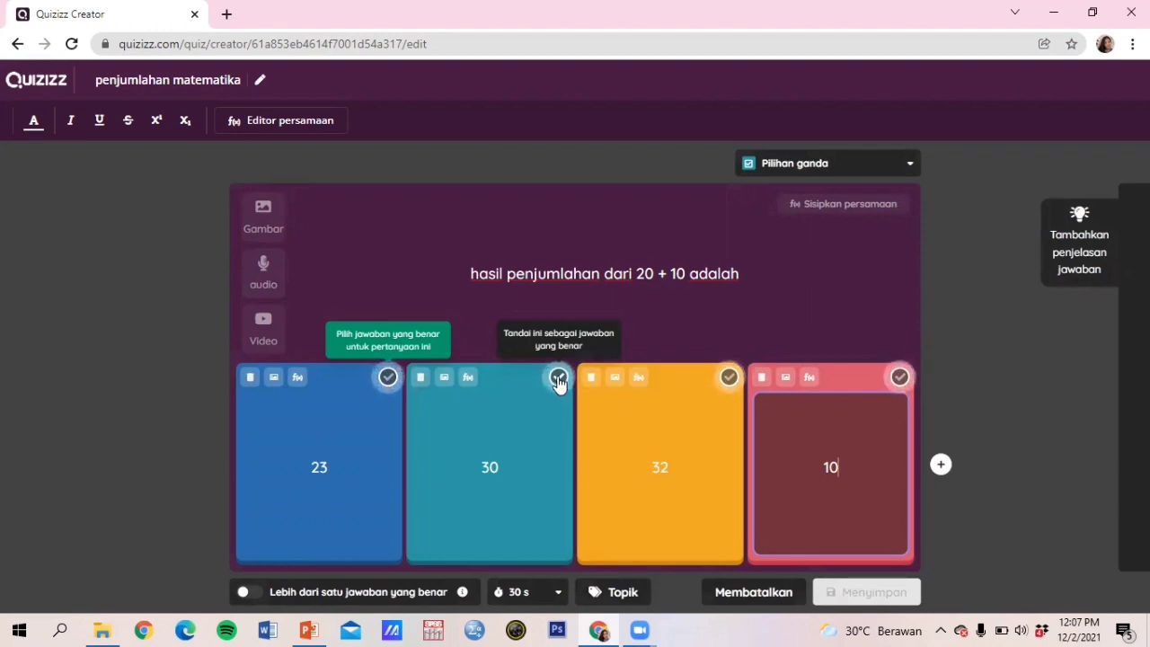
pyautogui.click(559, 379)
# Step: Mark 30 as the correct answer and leave the time limit at 30 seconds
pyautogui.click(559, 378)
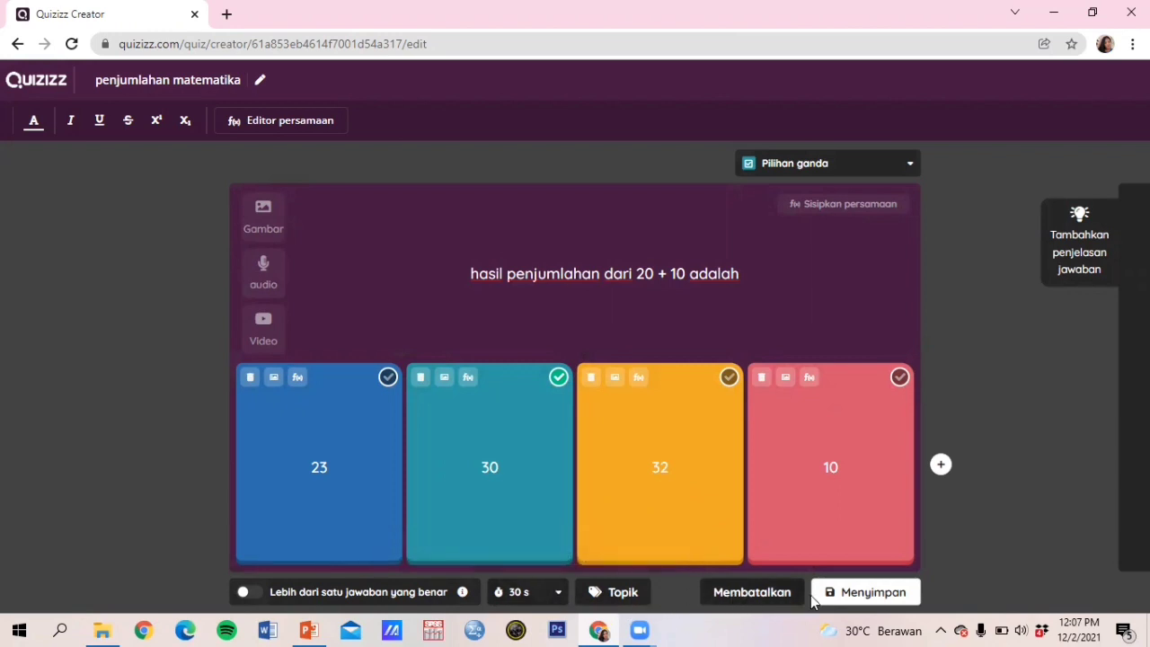
pyautogui.click(555, 595)
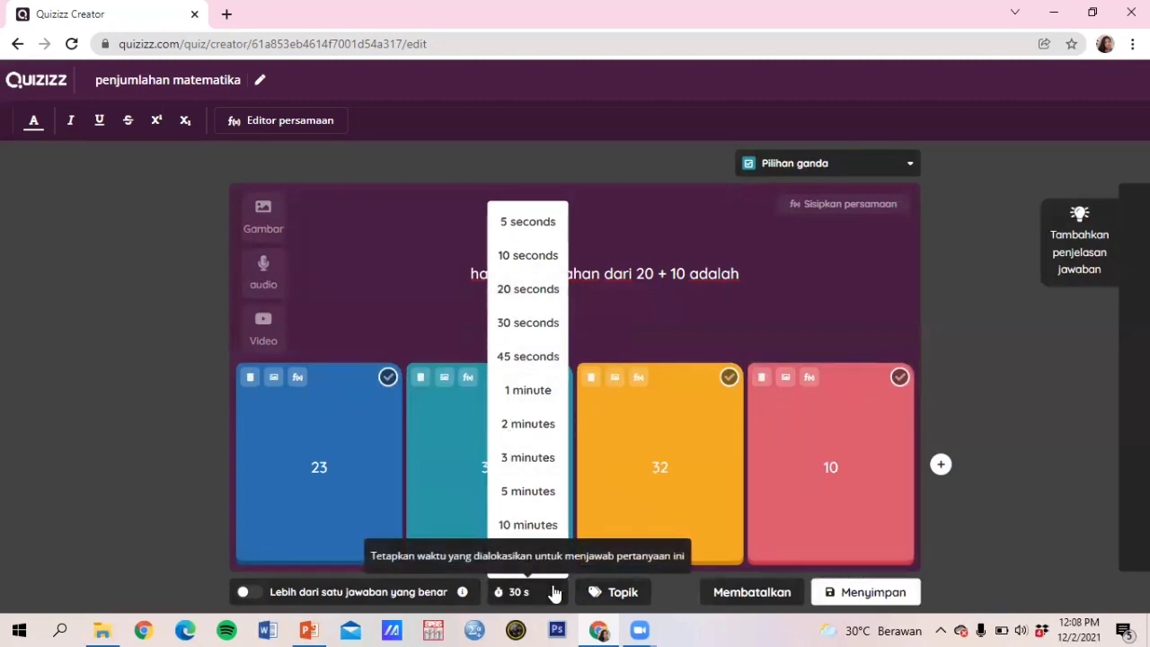
pyautogui.click(554, 591)
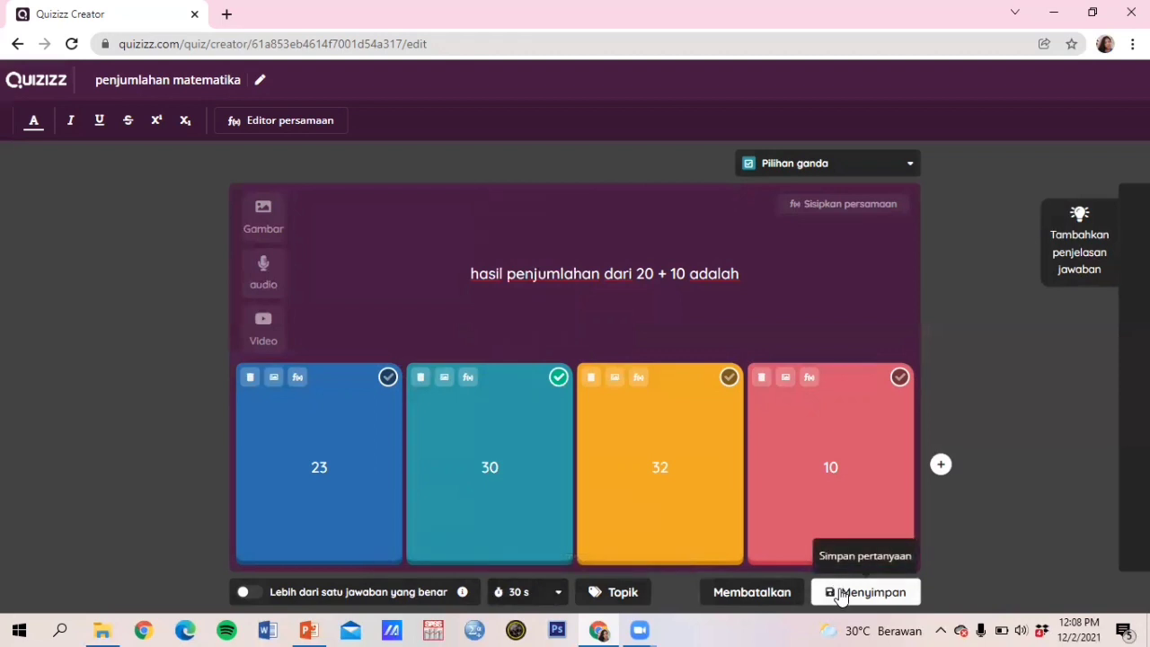
# Step: Save the 20 + 10 question as Question 1 and start adding another question
pyautogui.click(841, 593)
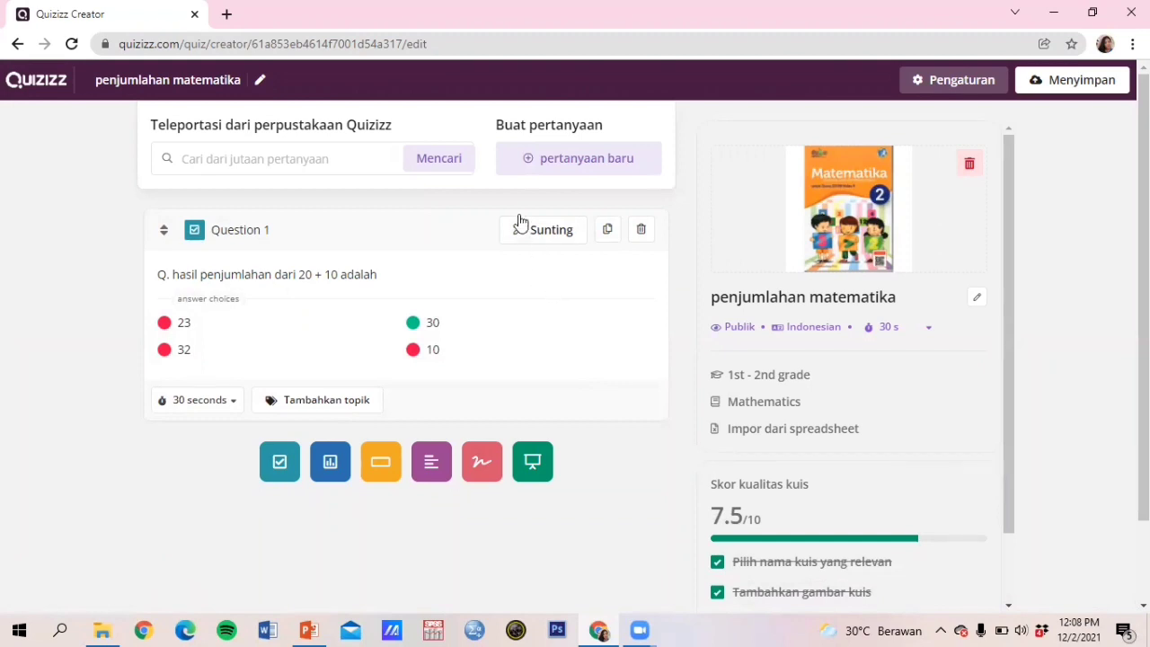
pyautogui.click(549, 166)
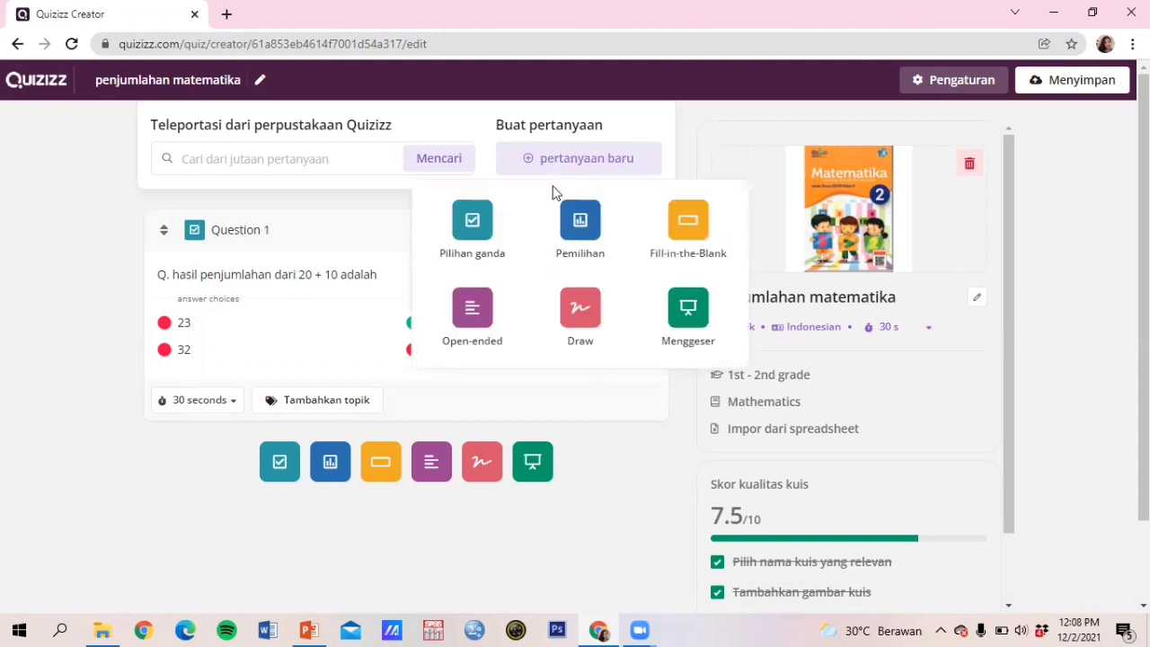
# Step: Create a second multiple-choice question with the text '120 + 2 =....'
pyautogui.click(496, 235)
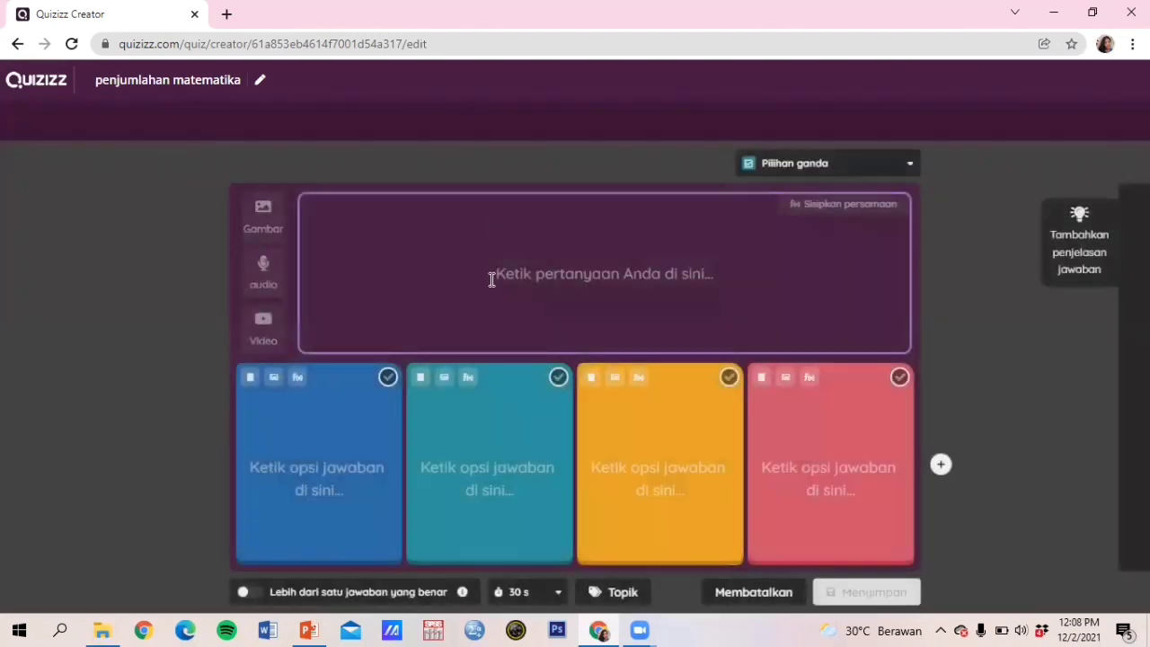
pyautogui.click(557, 281)
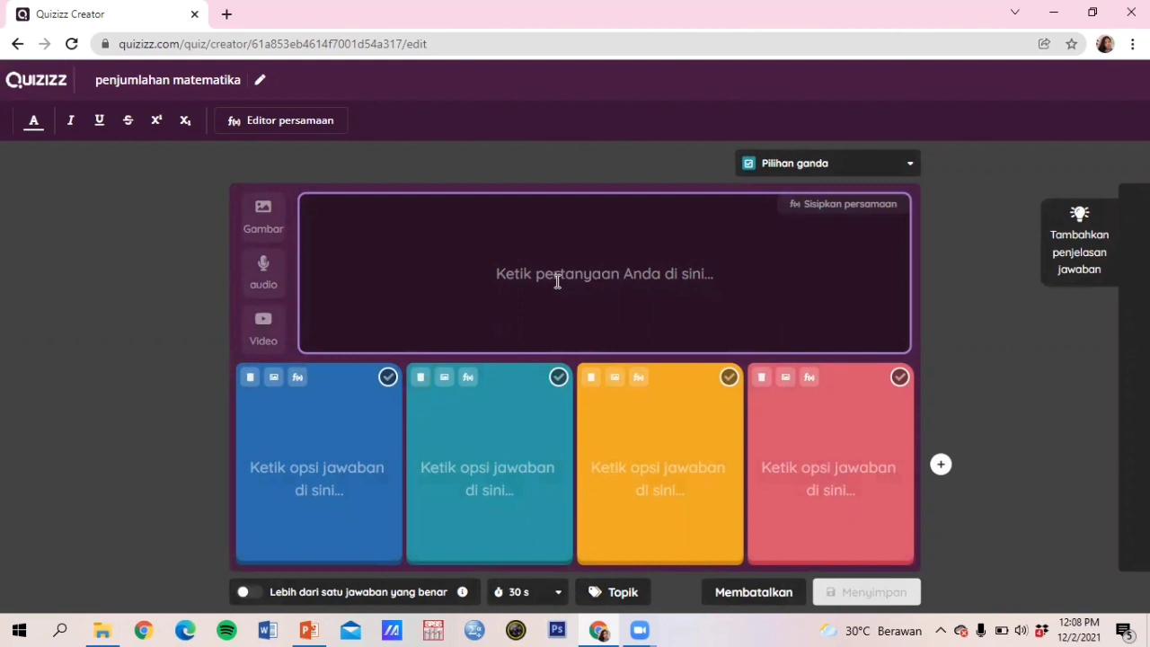
pyautogui.write('120')
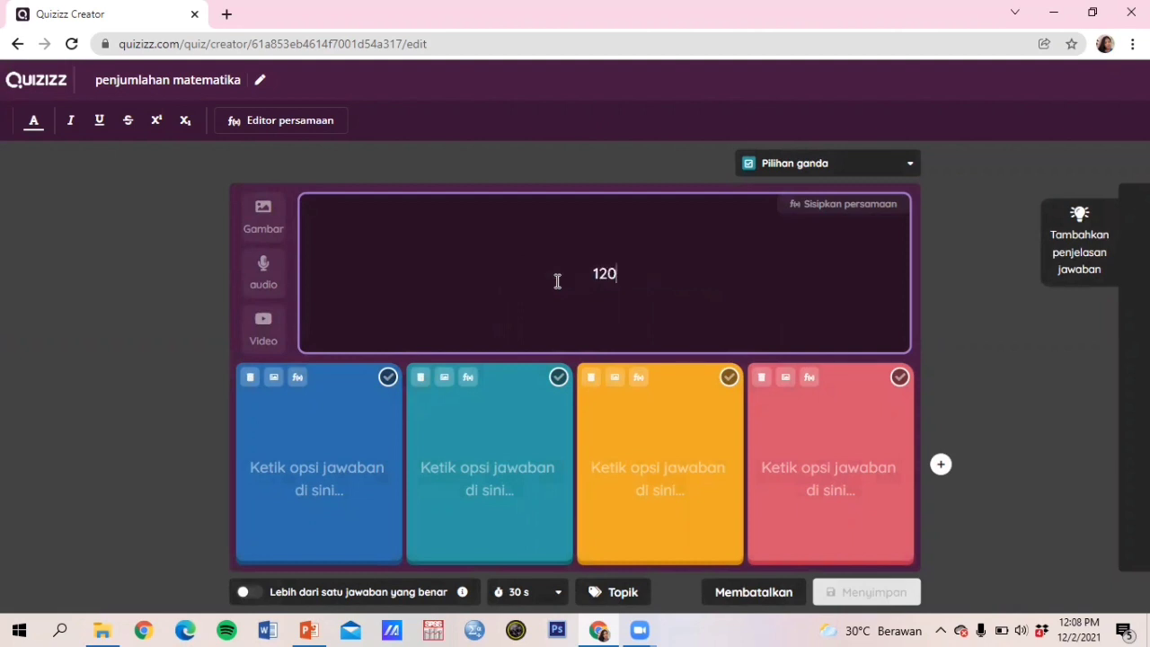
pyautogui.press('Return')
pyautogui.press('Return')
pyautogui.press('Return')
pyautogui.press('Return')
pyautogui.press('Return')
pyautogui.press('Return')
pyautogui.press('Return')
pyautogui.press('Return')
pyautogui.write('=')
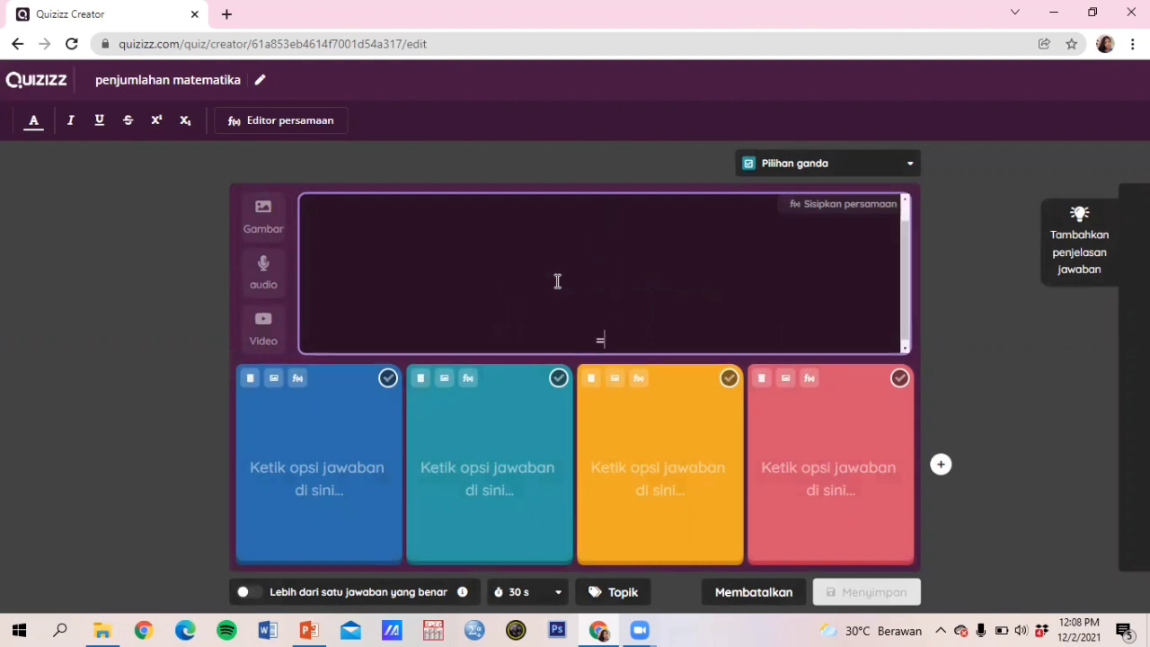
pyautogui.press('BackSpace')
pyautogui.press('BackSpace')
pyautogui.press('BackSpace')
pyautogui.press('BackSpace')
pyautogui.press('BackSpace')
pyautogui.press('BackSpace')
pyautogui.press('BackSpace')
pyautogui.press('BackSpace')
pyautogui.press('BackSpace')
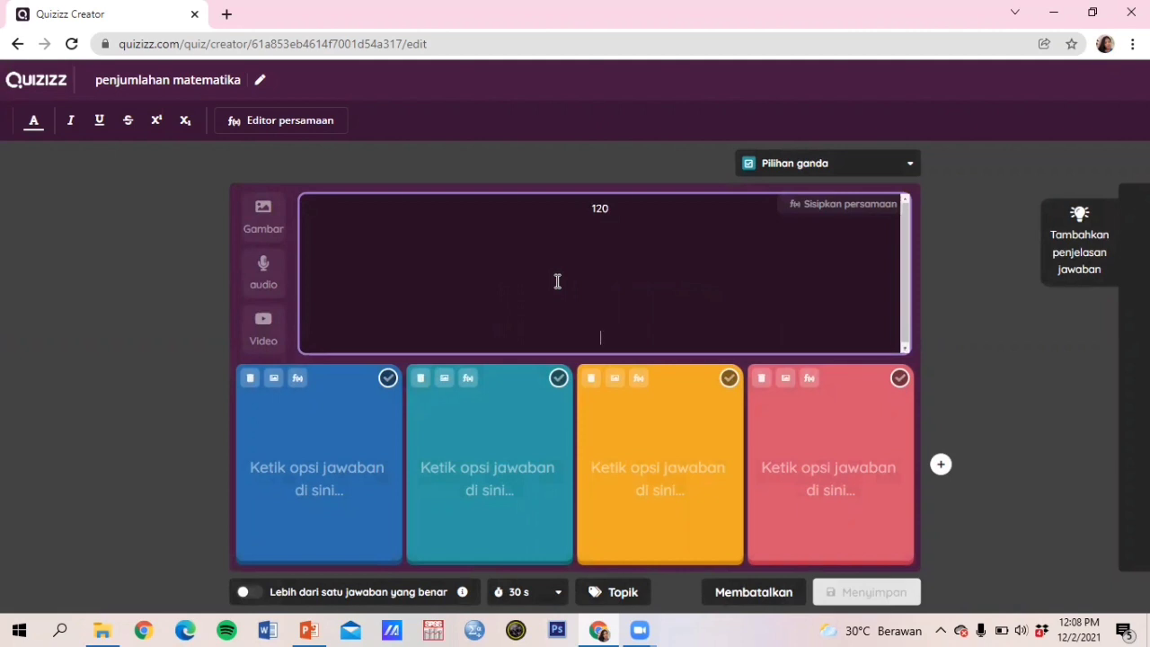
pyautogui.write('+')
pyautogui.press('BackSpace')
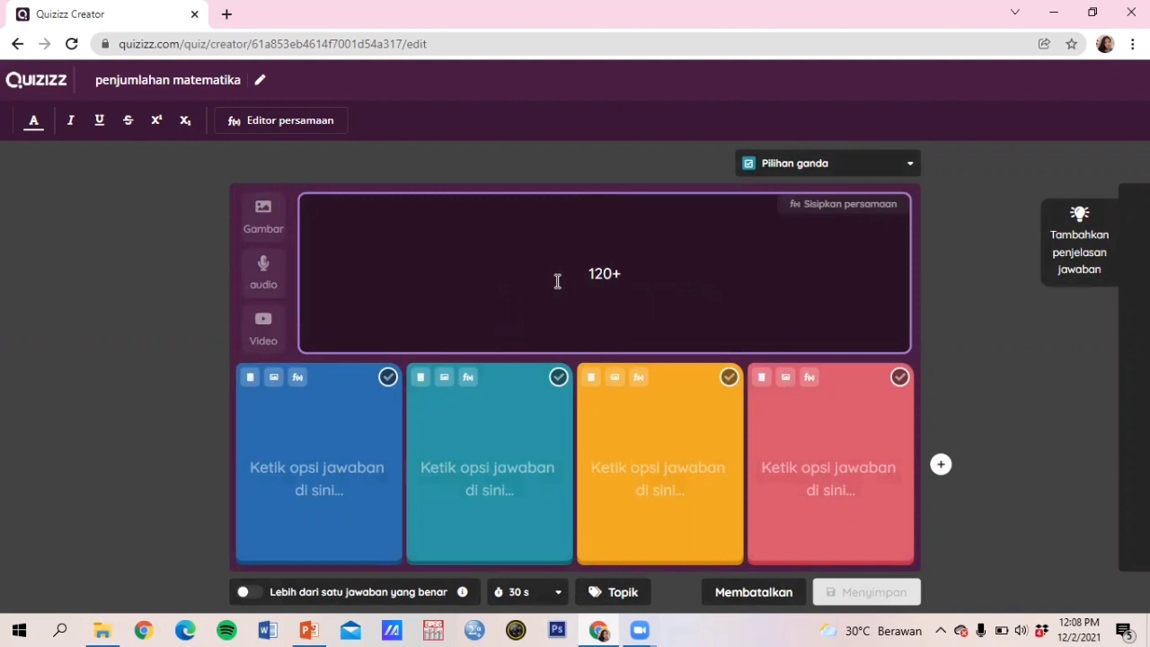
pyautogui.press('Right')
pyautogui.write('2 =...')
pyautogui.click(333, 445)
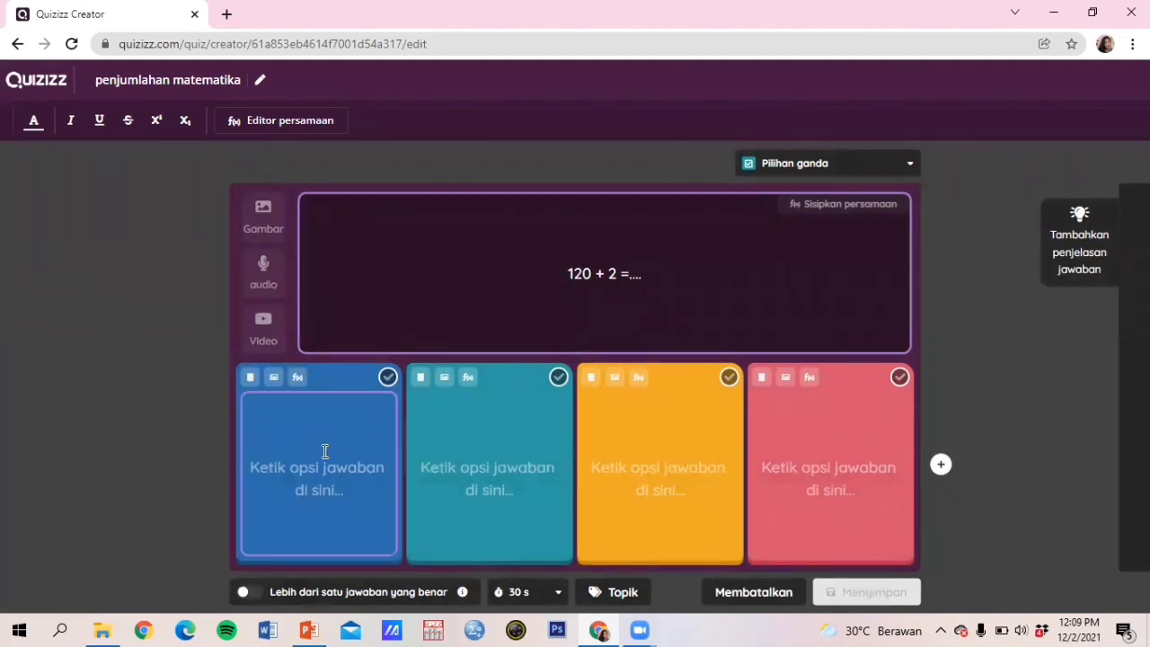
# Step: Enter 123, 100, 118 and 122 as the answer choices for 120 + 2
pyautogui.click(316, 467)
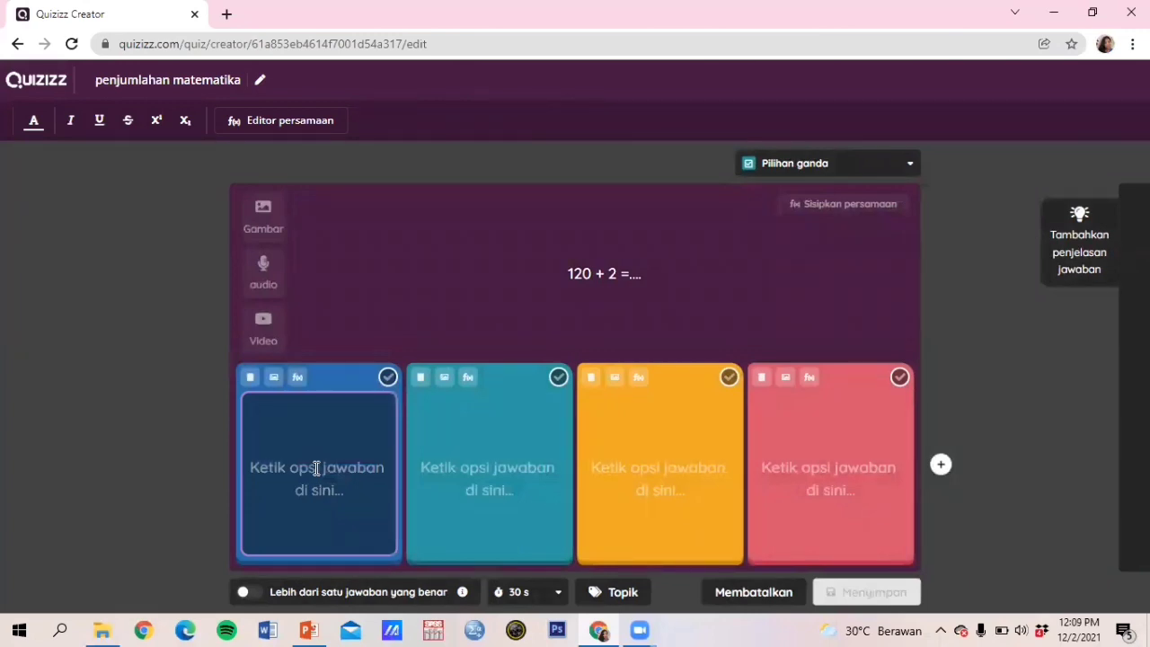
pyautogui.write('123')
pyautogui.click(488, 471)
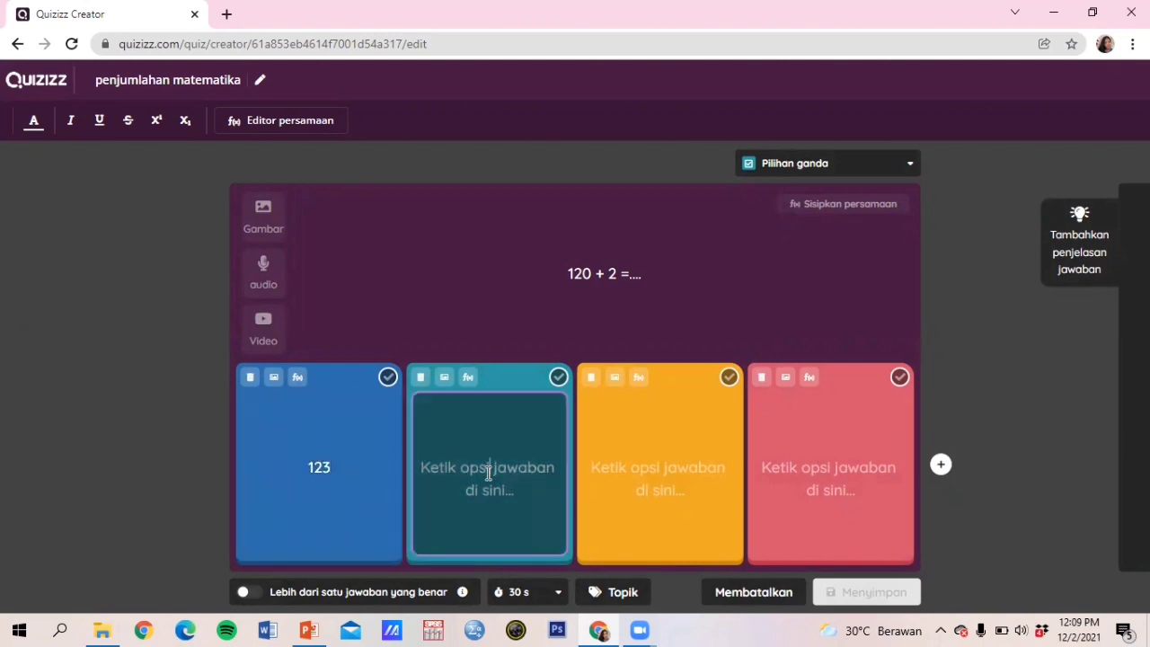
pyautogui.write('100')
pyautogui.click(636, 474)
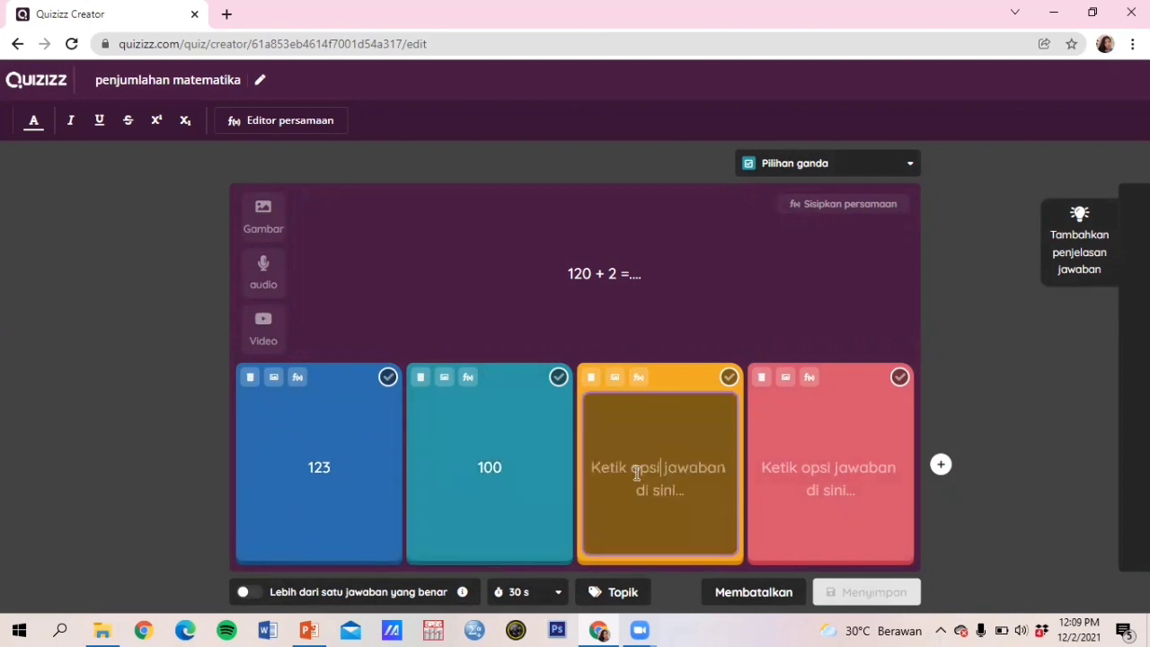
pyautogui.write('118')
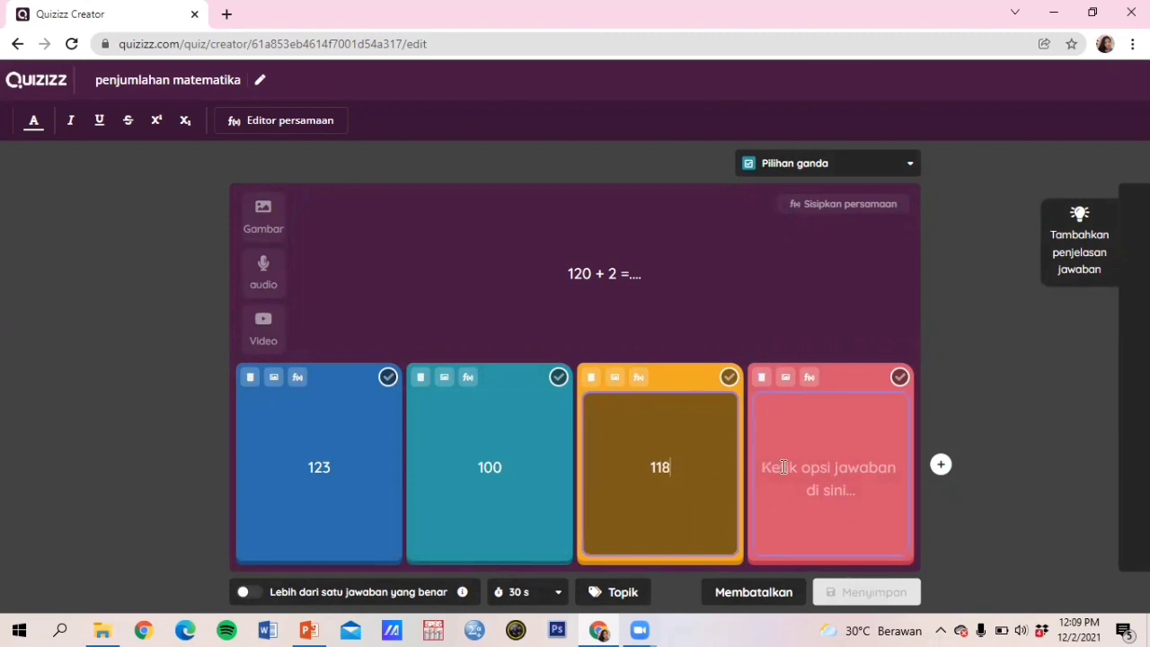
pyautogui.click(785, 467)
pyautogui.write('122')
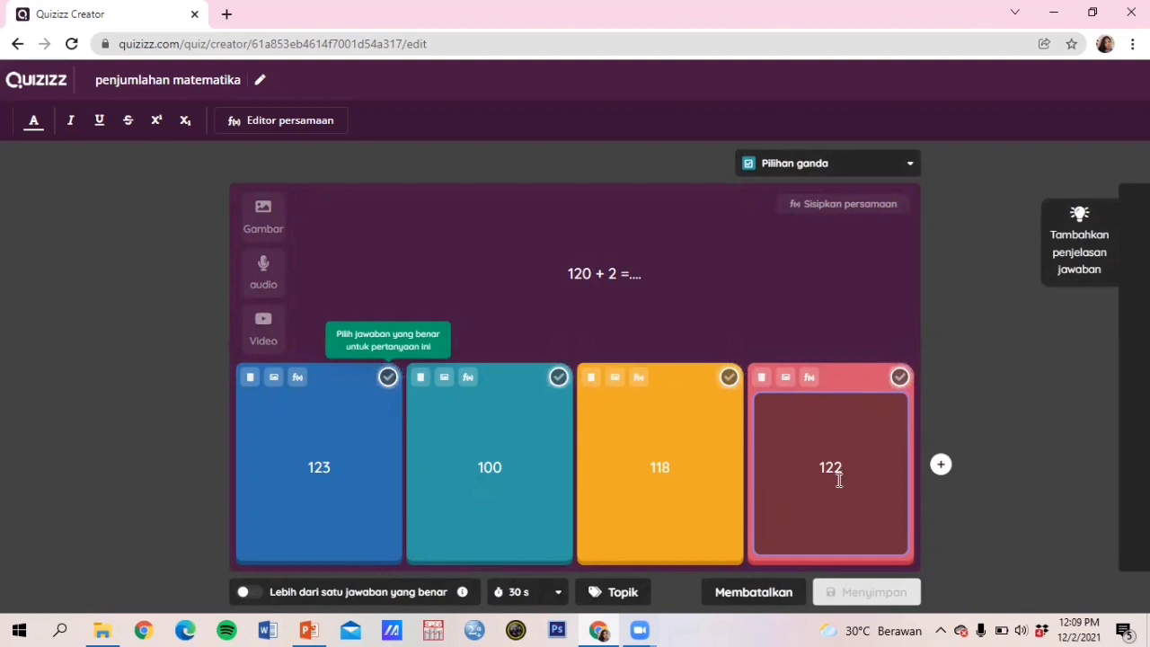
# Step: Mark 122 as the only correct answer for 120 + 2 and save question 2
pyautogui.click(899, 377)
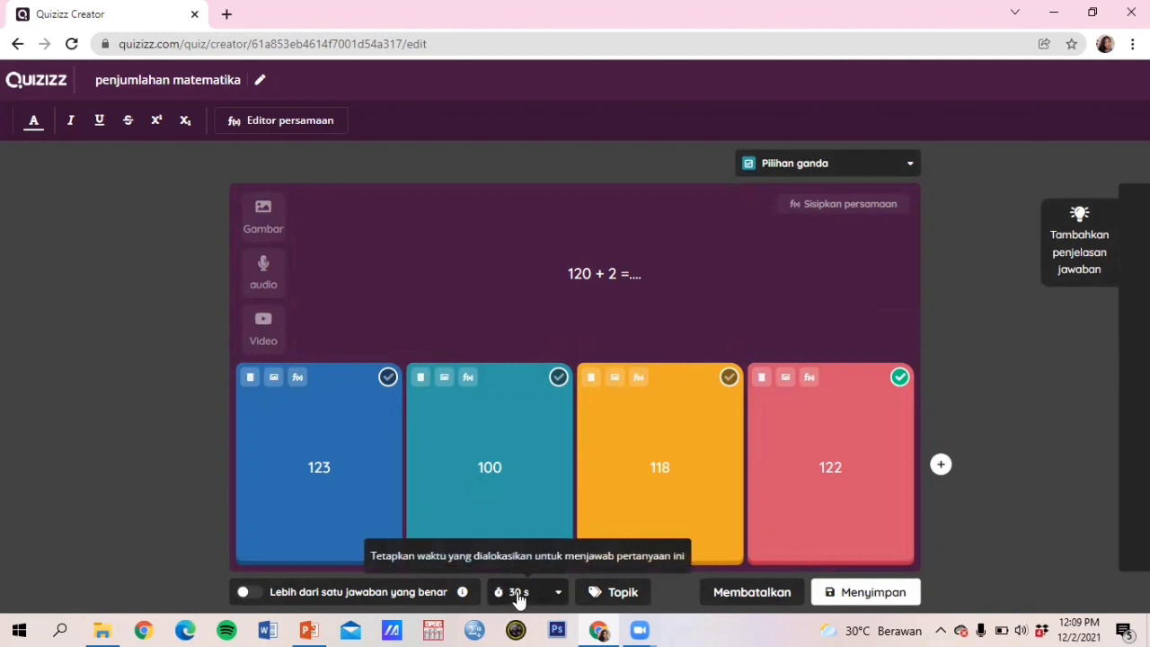
pyautogui.moveTo(463, 593)
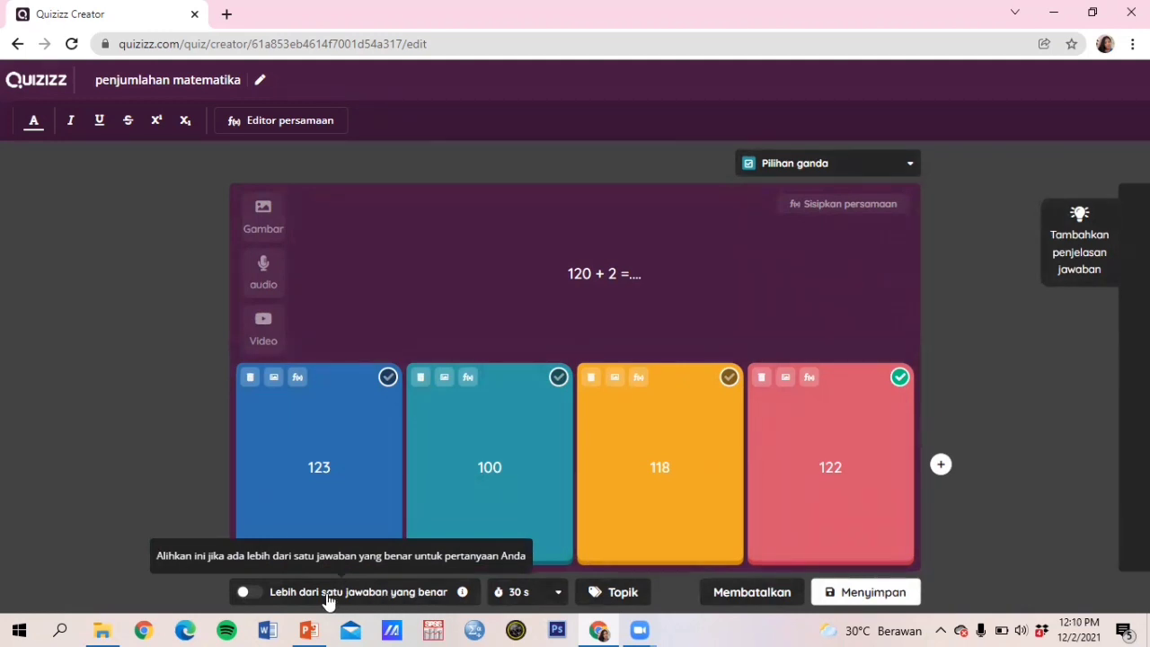
pyautogui.click(257, 597)
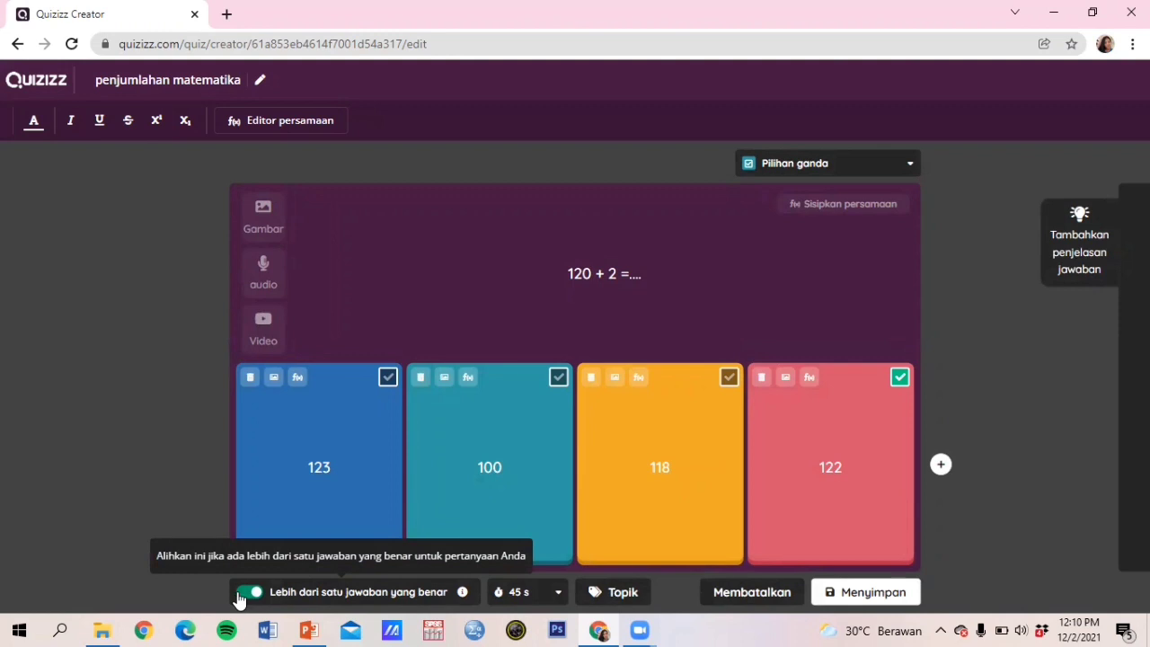
pyautogui.click(239, 600)
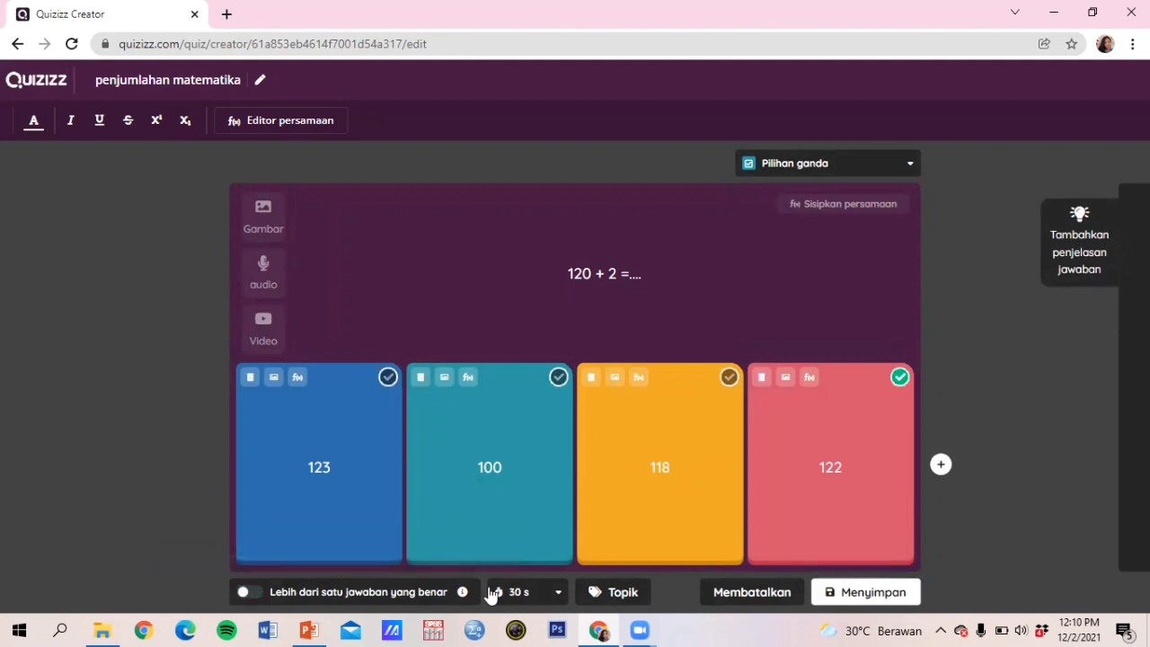
pyautogui.click(860, 601)
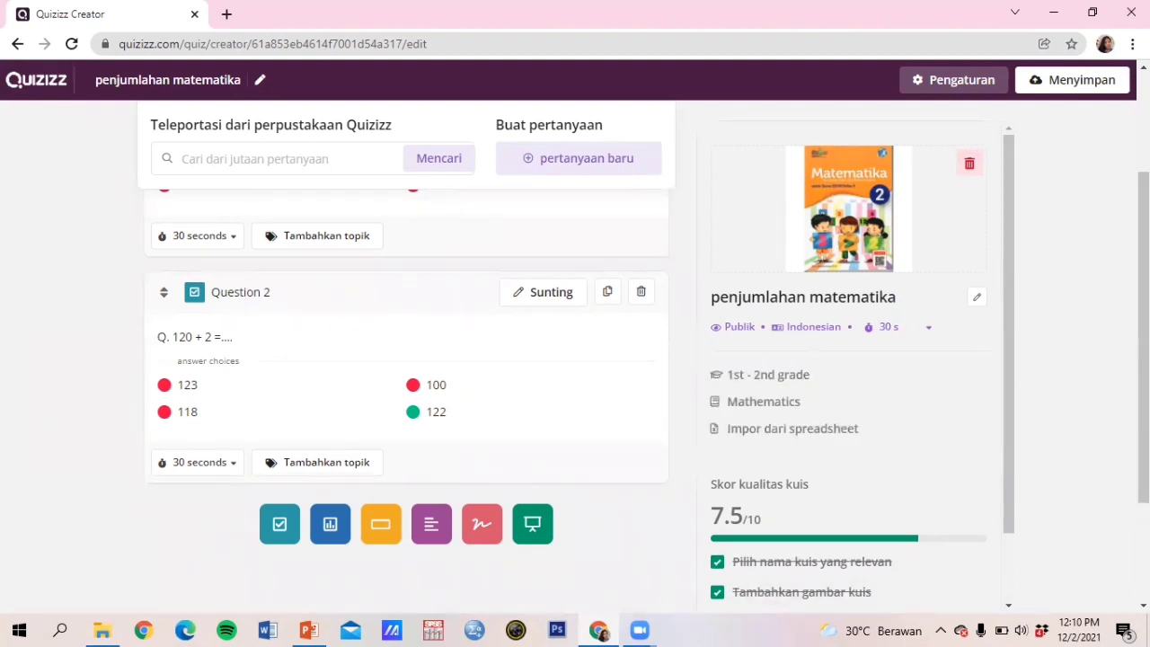
# Step: Scroll up and use the top-bar Menyimpan button to open Pengaturan kuis
pyautogui.scroll(2, 1063, 184)
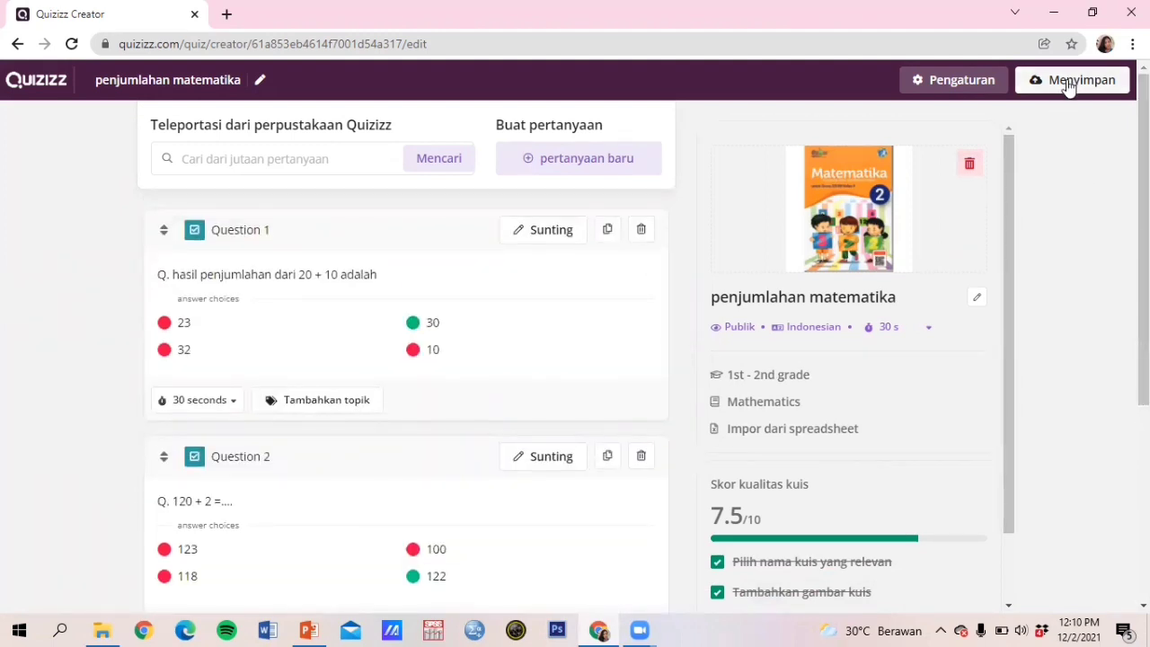
pyautogui.click(1068, 83)
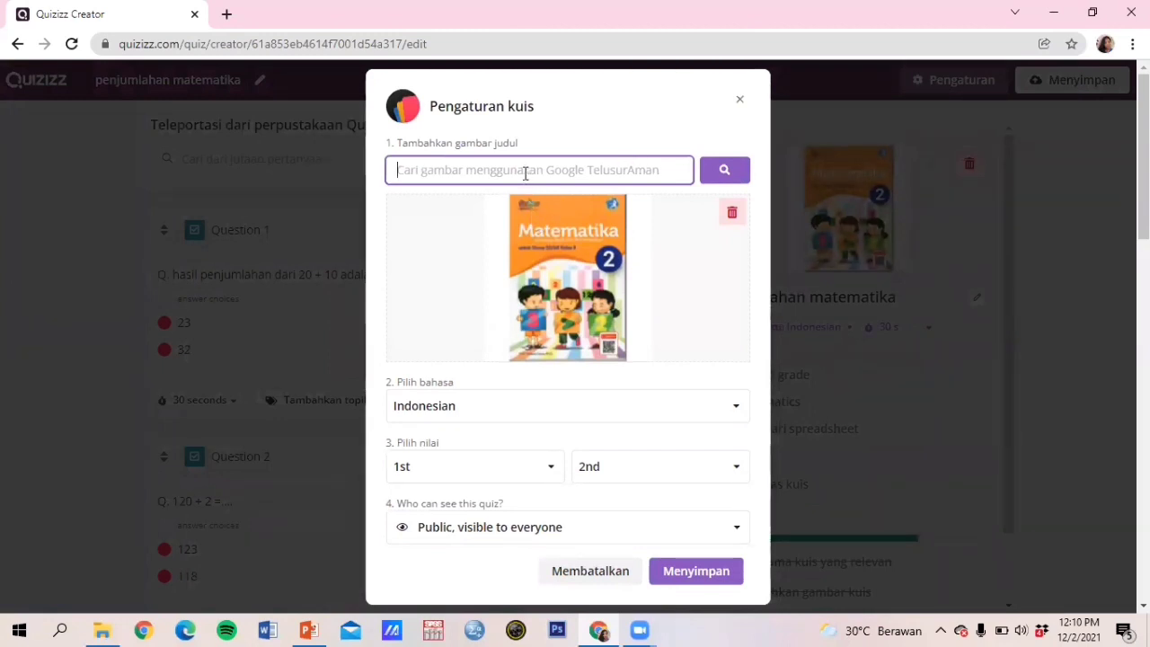
# Step: Enter 'Matematika' in the Pengaturan kuis image search and save the quiz 'penjumlahan matematika'
pyautogui.write('Matemat')
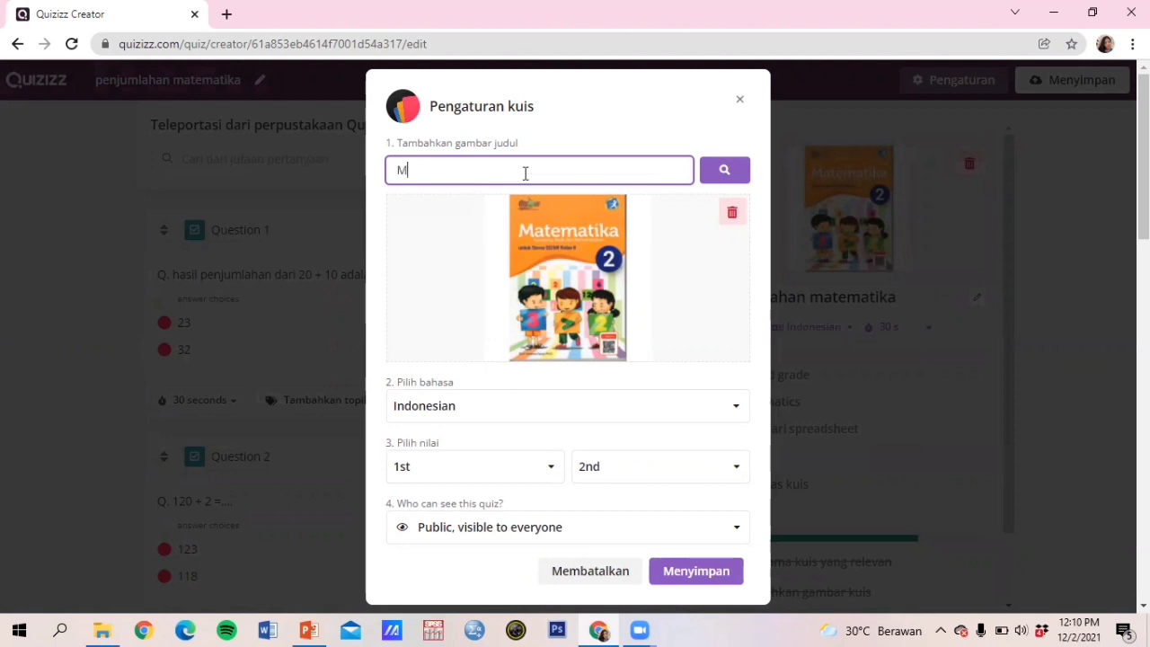
pyautogui.write('ika')
pyautogui.click(684, 570)
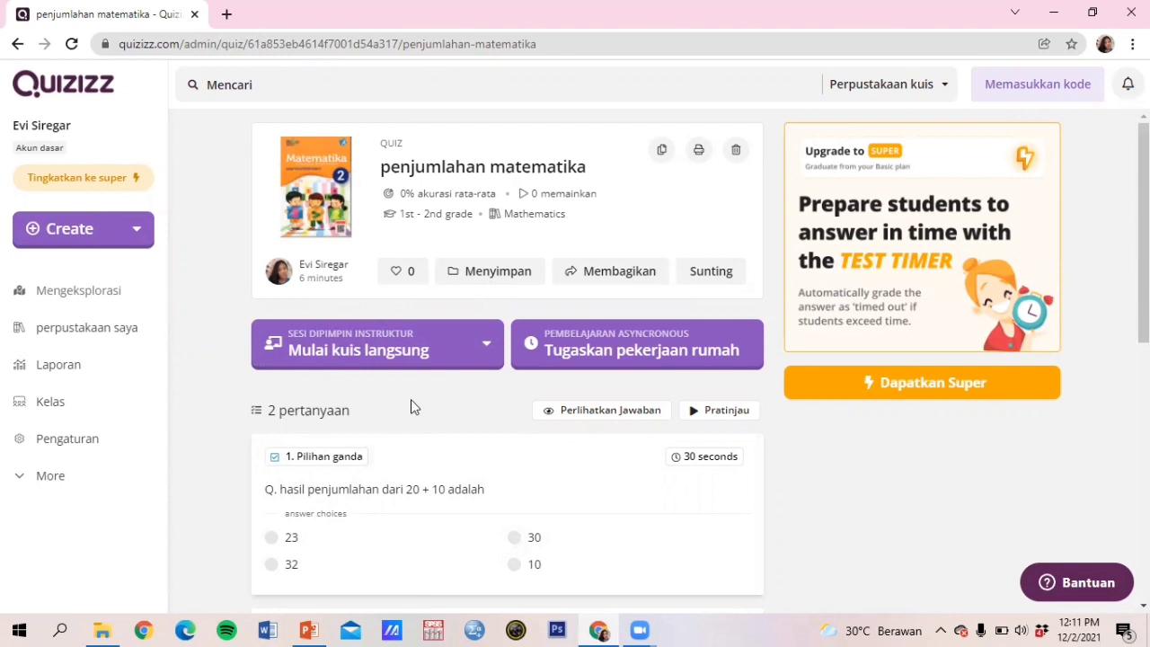
# Step: Choose Classic from the 'Mulai kuis langsung' dropdown
pyautogui.click(441, 355)
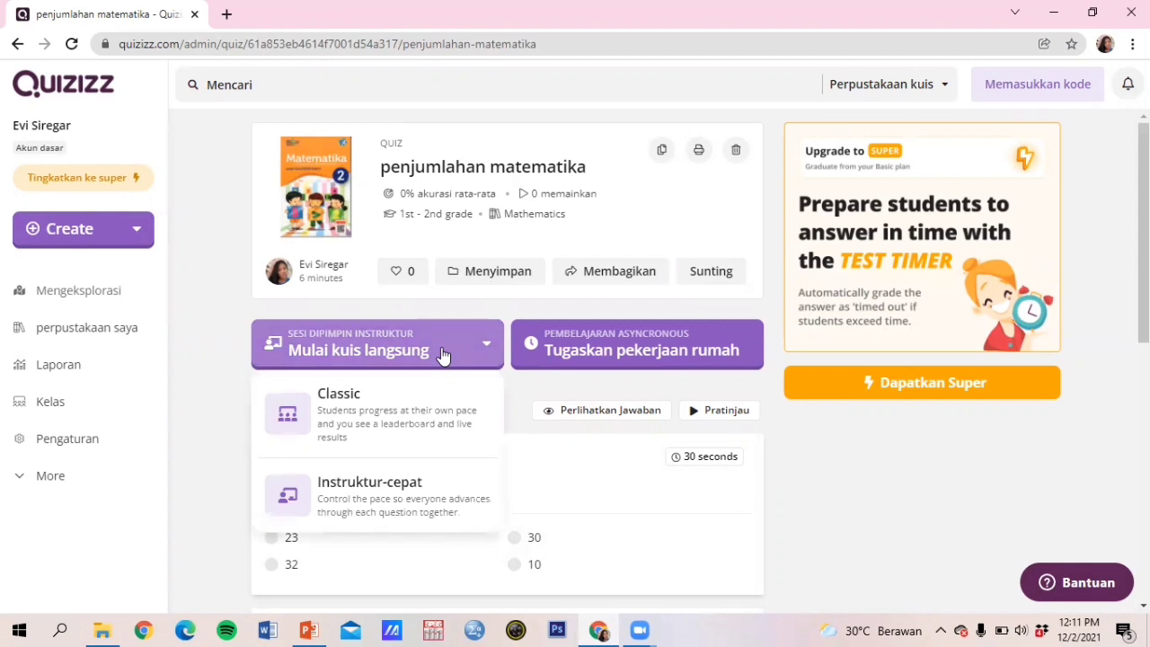
pyautogui.click(365, 421)
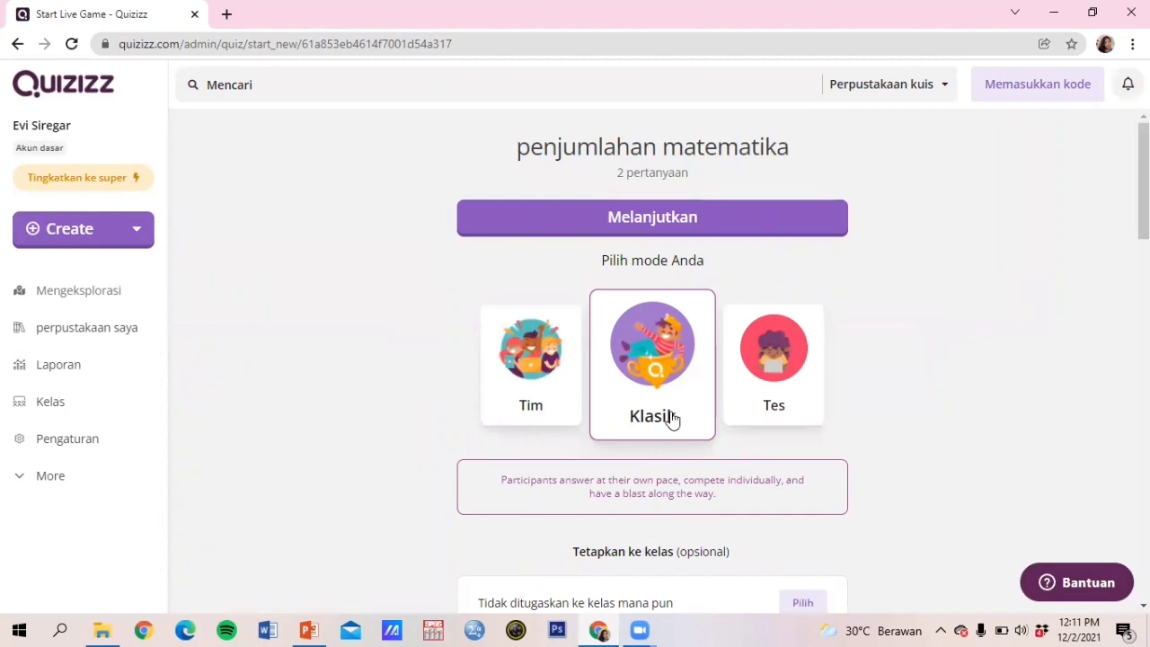
# Step: Continue with Klasik mode to create the live game lobby
pyautogui.click(666, 229)
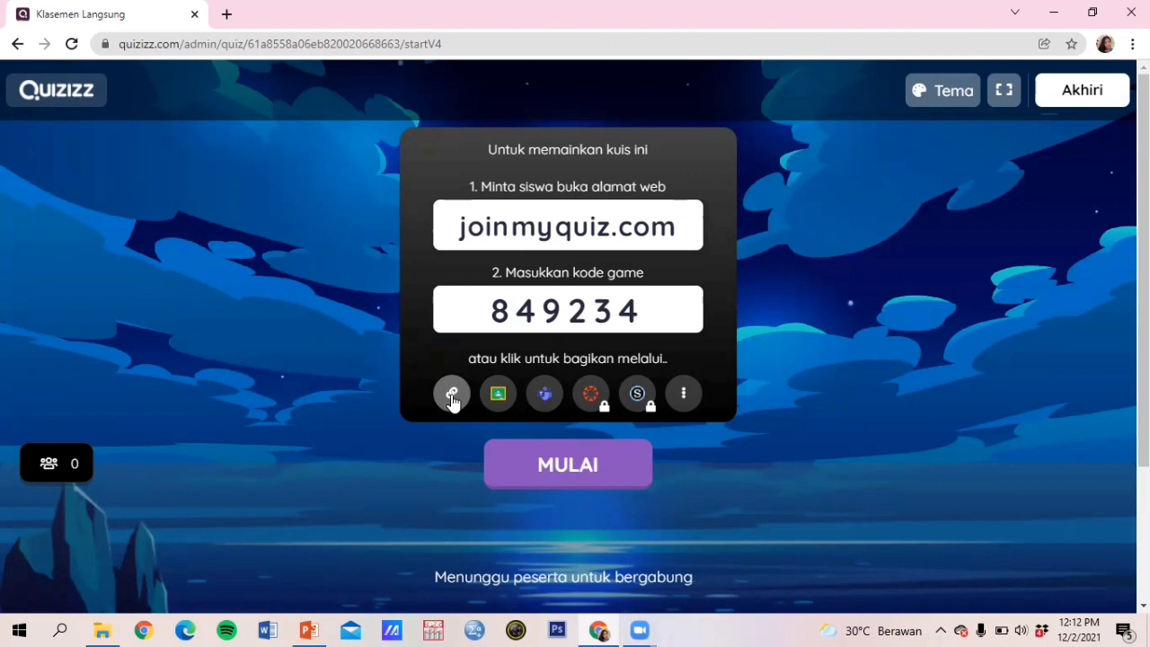
# Step: Copy the game's join link, try starting with no players, then open a new browser tab
pyautogui.click(452, 397)
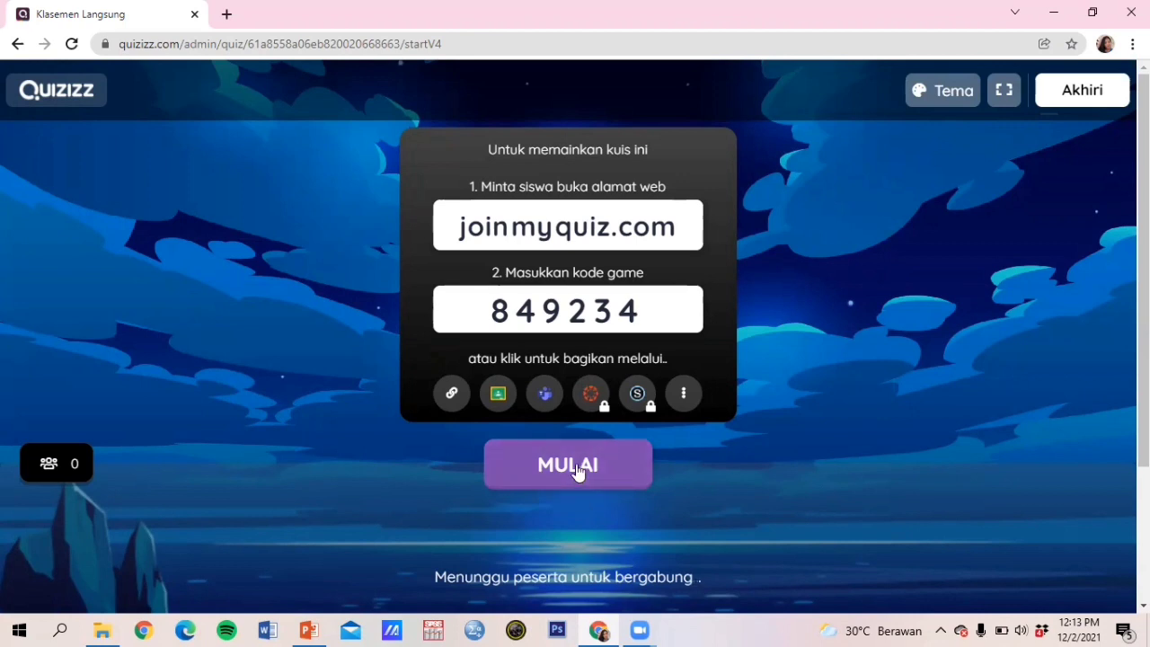
pyautogui.click(576, 471)
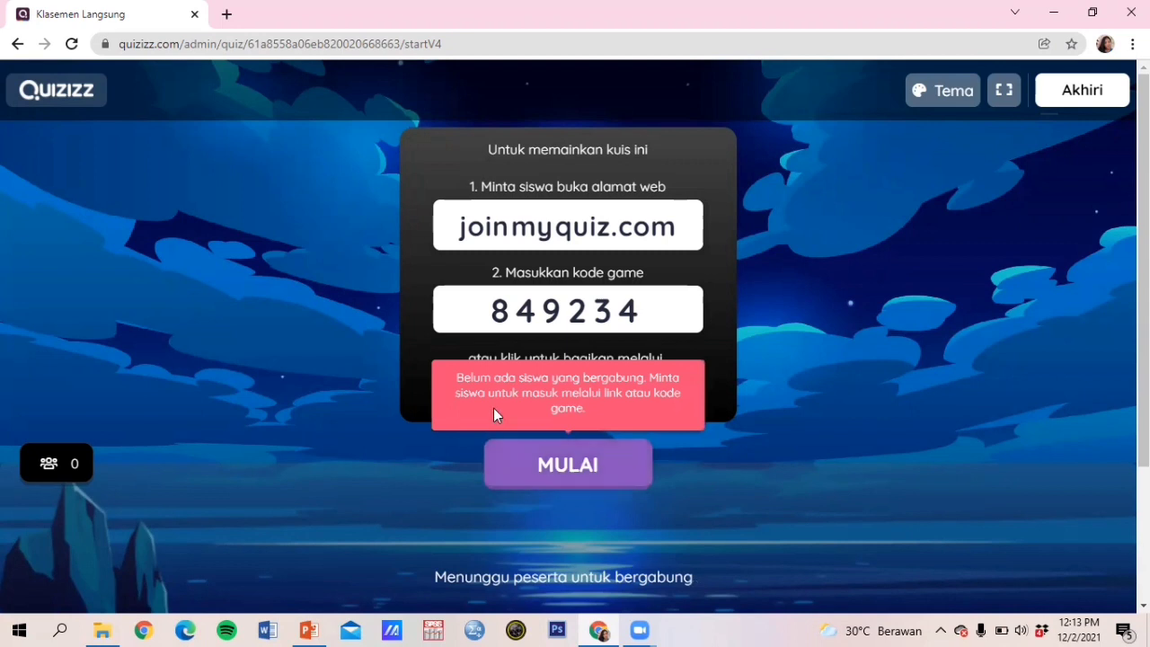
pyautogui.click(557, 471)
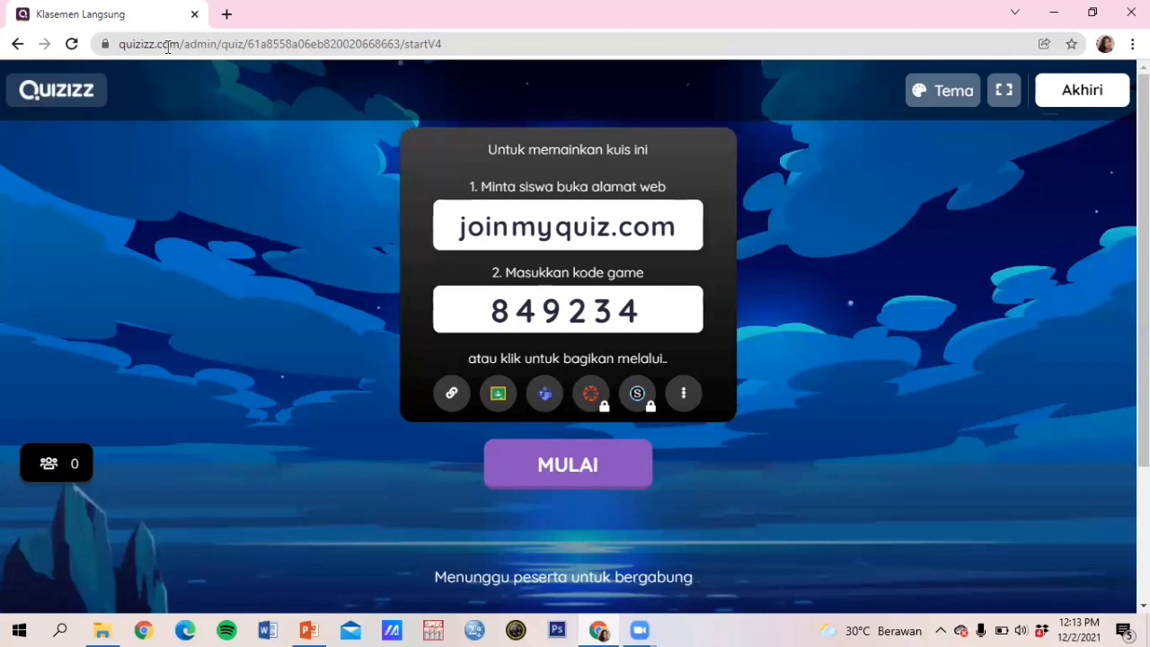
pyautogui.click(227, 13)
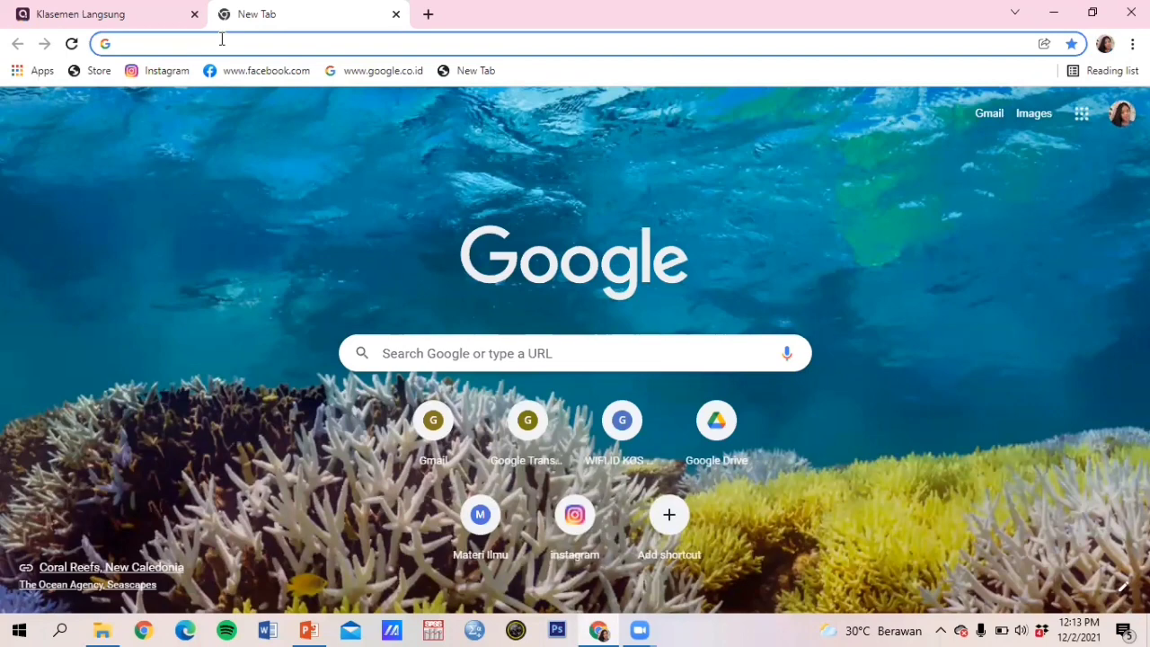
# Step: Go to join.quizizz.com in the new tab using the 'joi' address completion
pyautogui.click(221, 43)
pyautogui.write('joi')
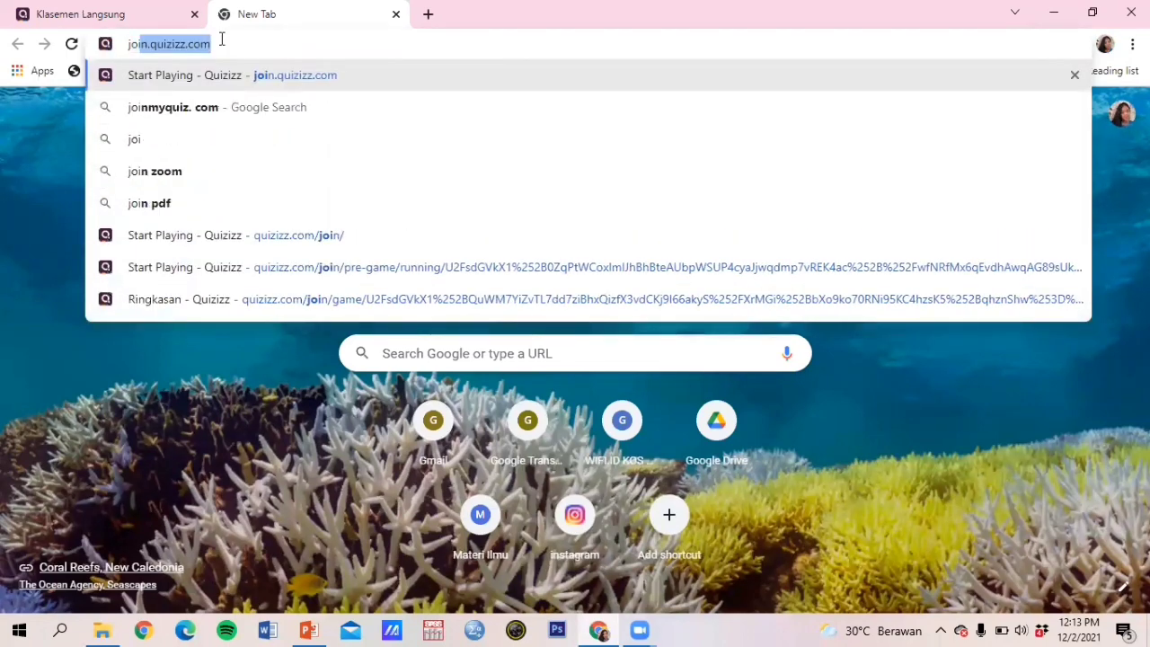
pyautogui.press('Return')
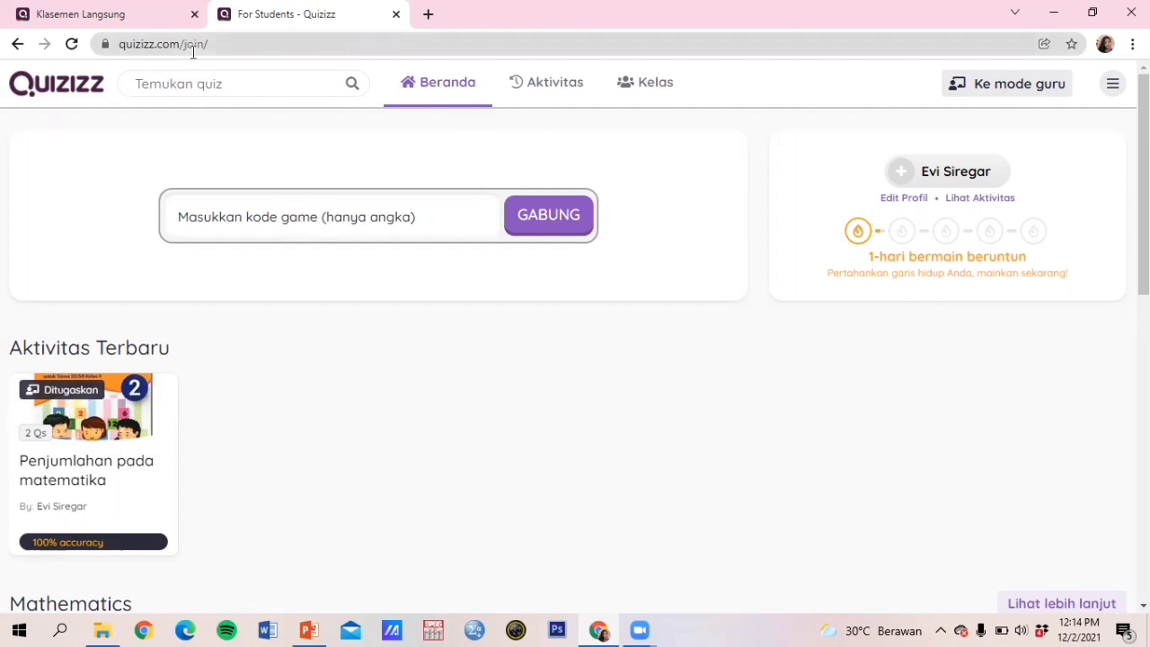
# Step: Copy game code 849234 from the lobby and join with it on the student page
pyautogui.click(123, 18)
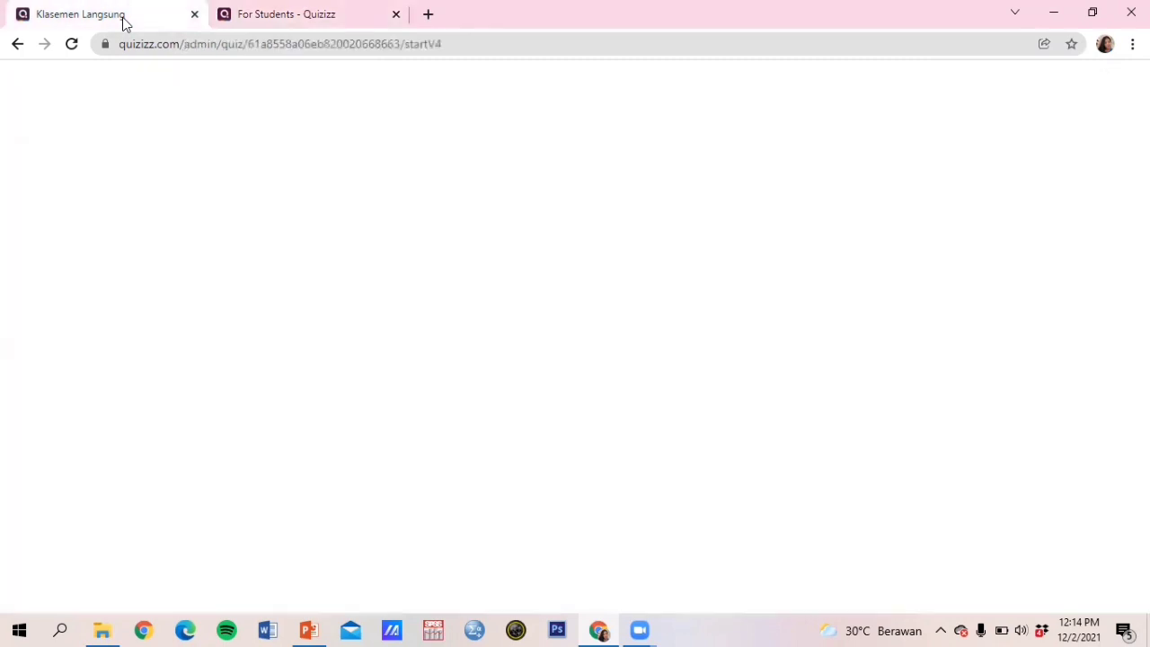
pyautogui.click(518, 314)
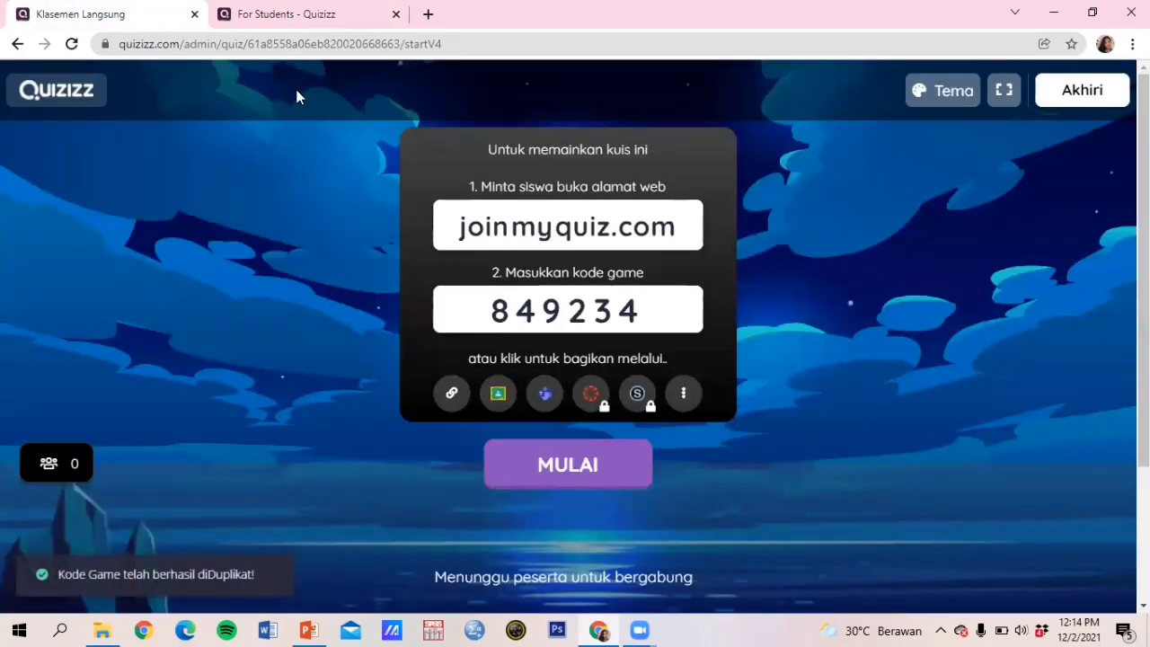
pyautogui.click(273, 31)
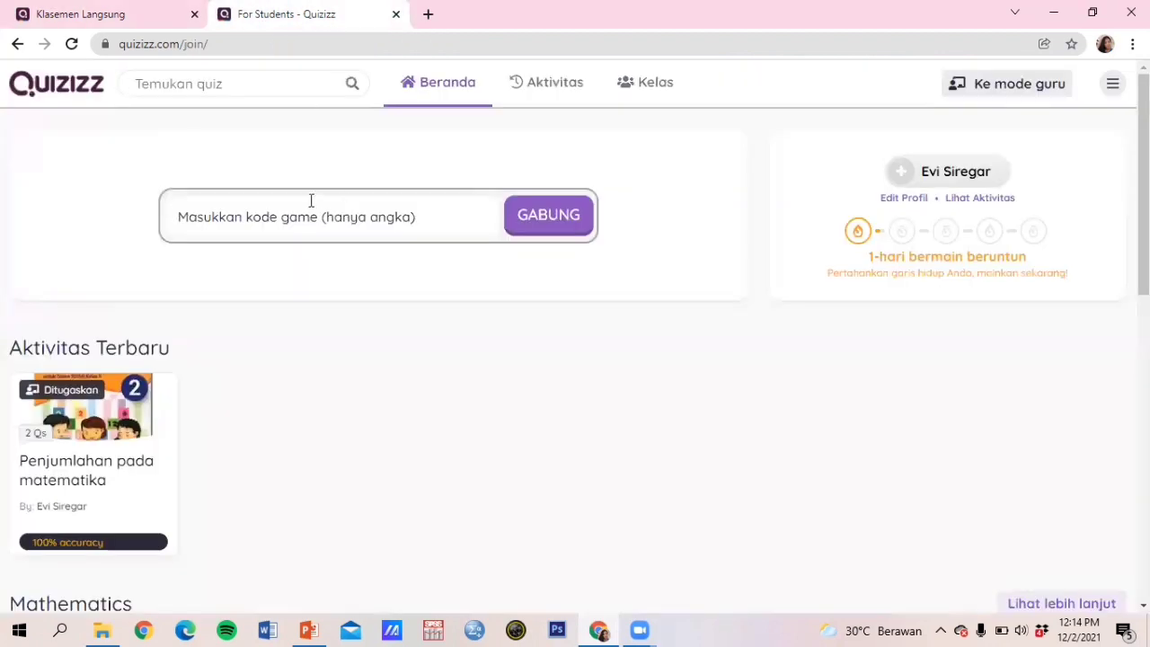
pyautogui.click(285, 214)
pyautogui.write('849234')
pyautogui.click(552, 216)
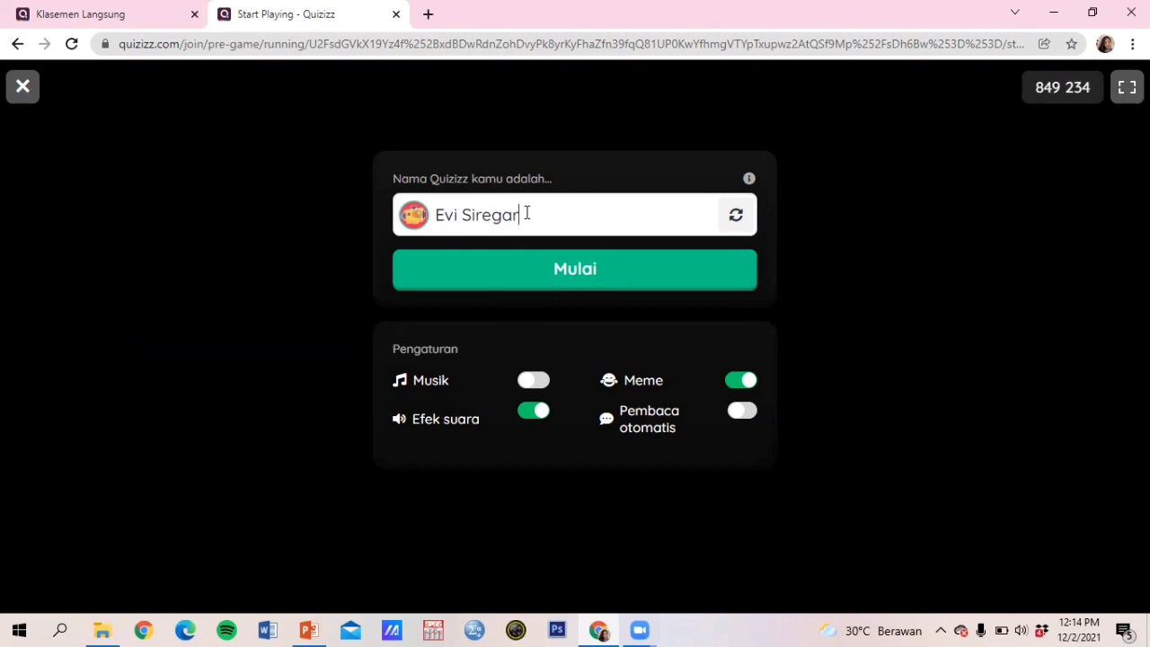
# Step: Replace the prefilled player name with a new nickname, enter the game, and return to the lobby
pyautogui.press('BackSpace')
pyautogui.press('BackSpace')
pyautogui.press('BackSpace')
pyautogui.press('BackSpace')
pyautogui.press('BackSpace')
pyautogui.press('BackSpace')
pyautogui.press('BackSpace')
pyautogui.press('BackSpace')
pyautogui.press('BackSpace')
pyautogui.press('BackSpace')
pyautogui.press('BackSpace')
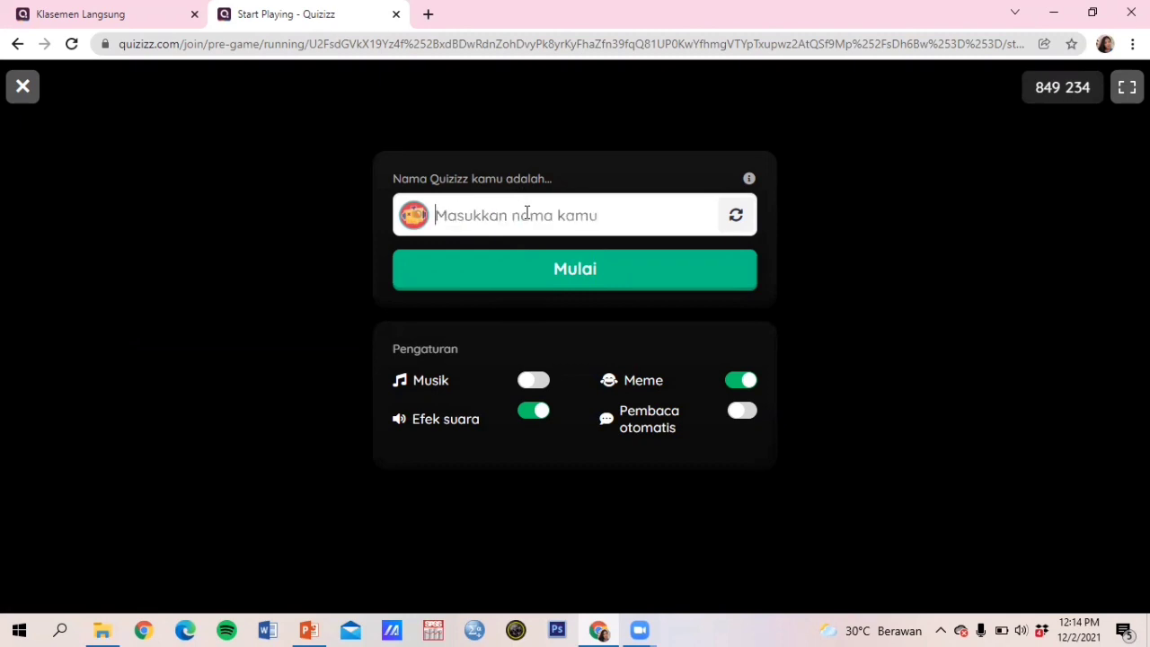
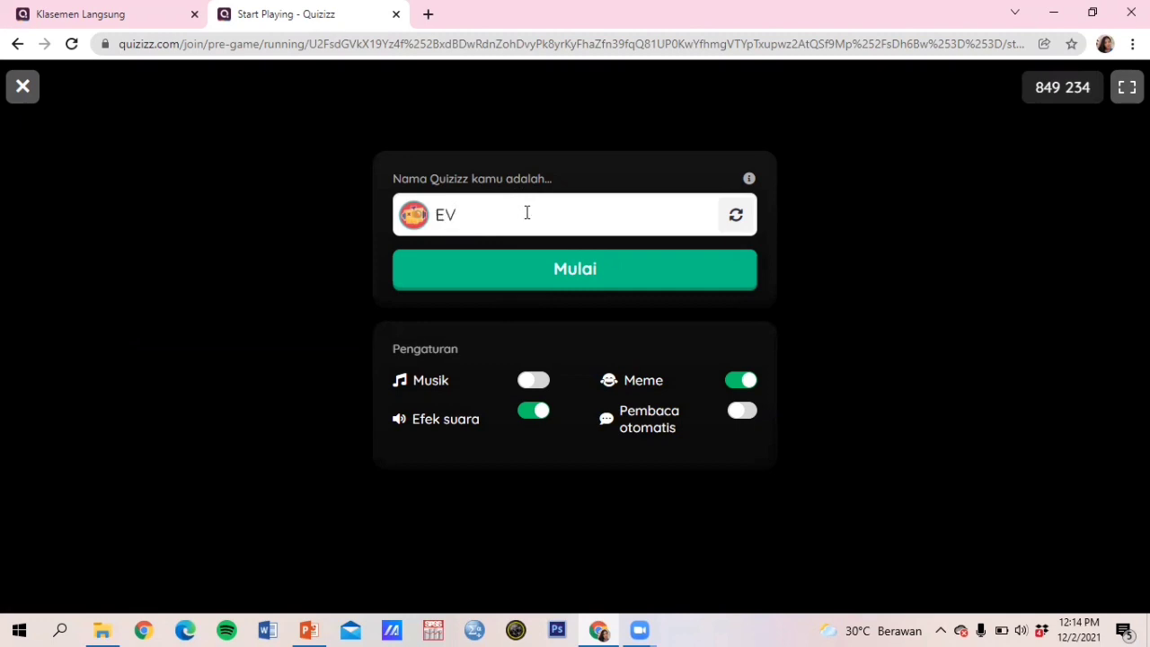
pyautogui.click(544, 280)
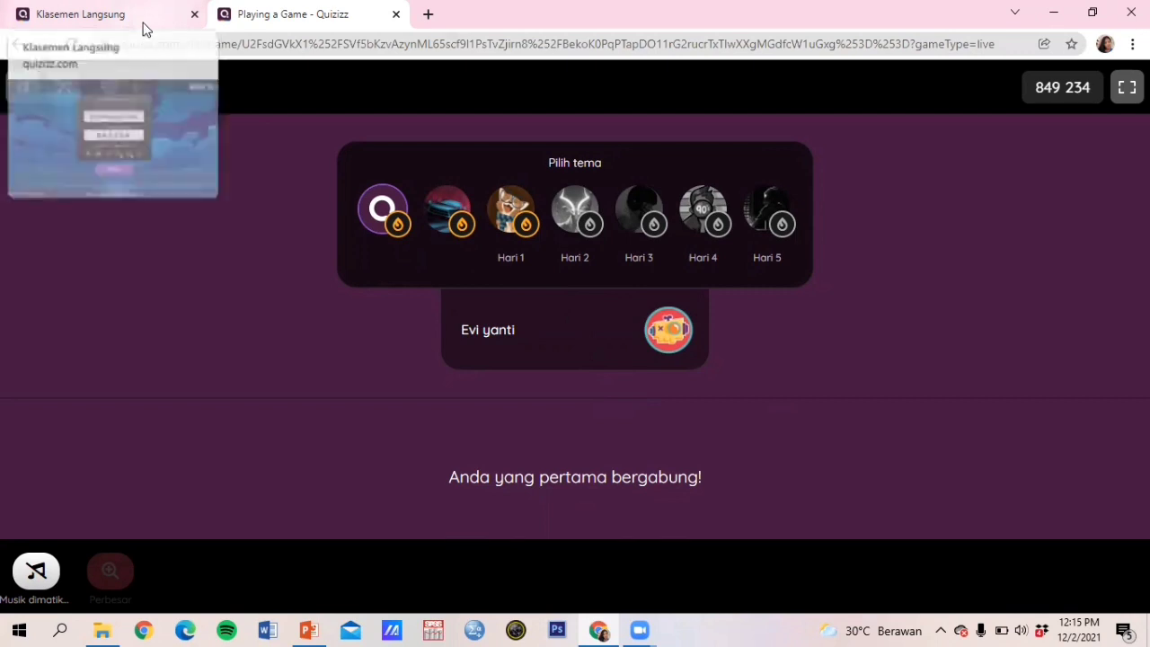
pyautogui.click(132, 19)
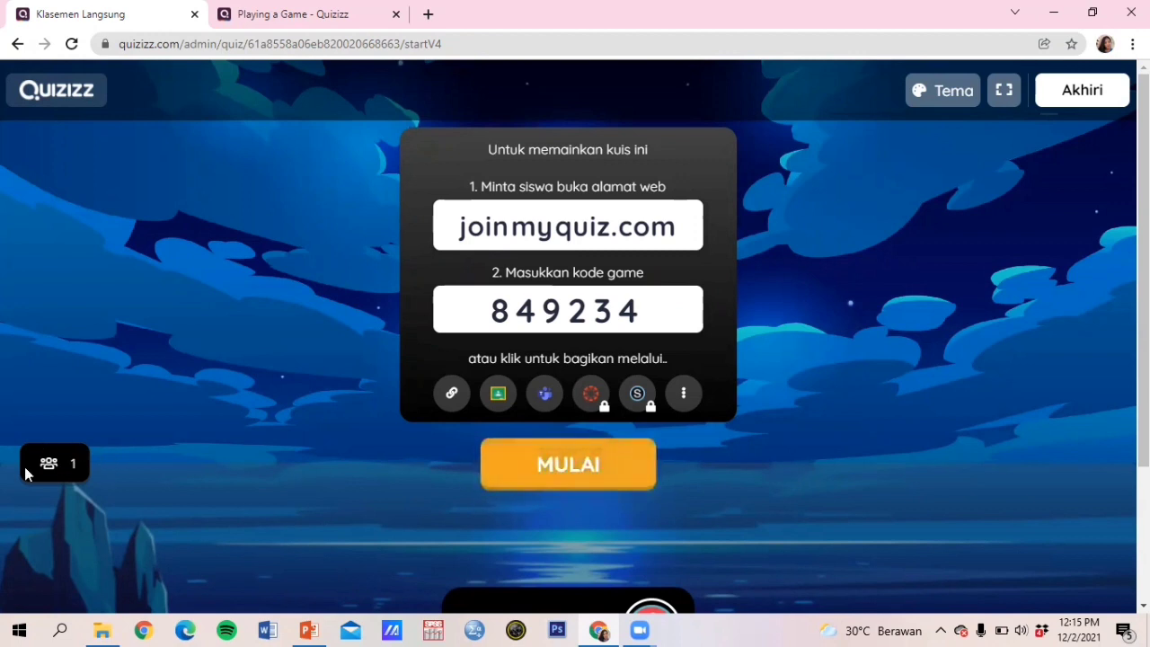
# Step: Start the live game from the lobby and switch to the student's game tab
pyautogui.click(528, 472)
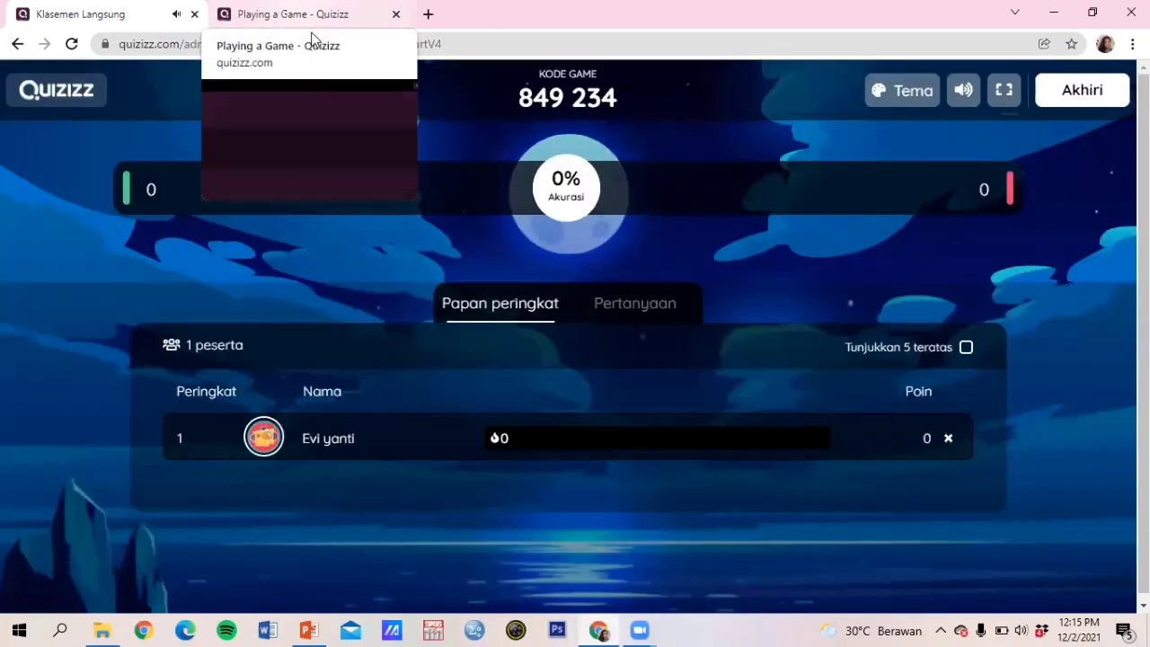
pyautogui.click(311, 33)
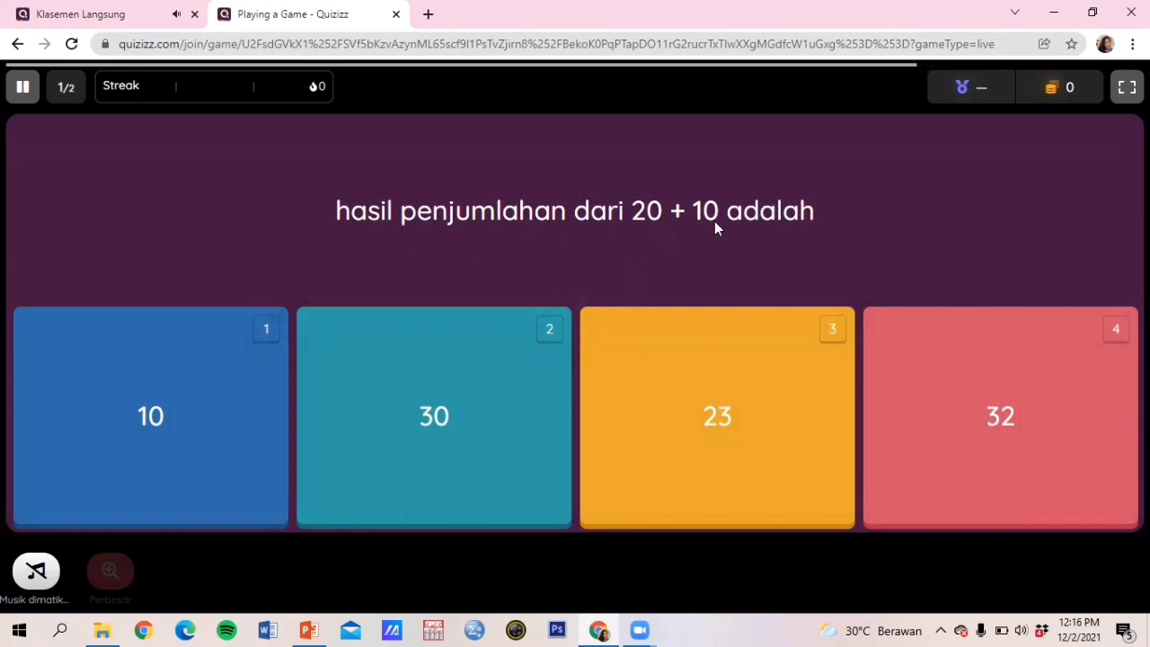
# Step: Answer the 20 + 10 question with 30
pyautogui.click(439, 395)
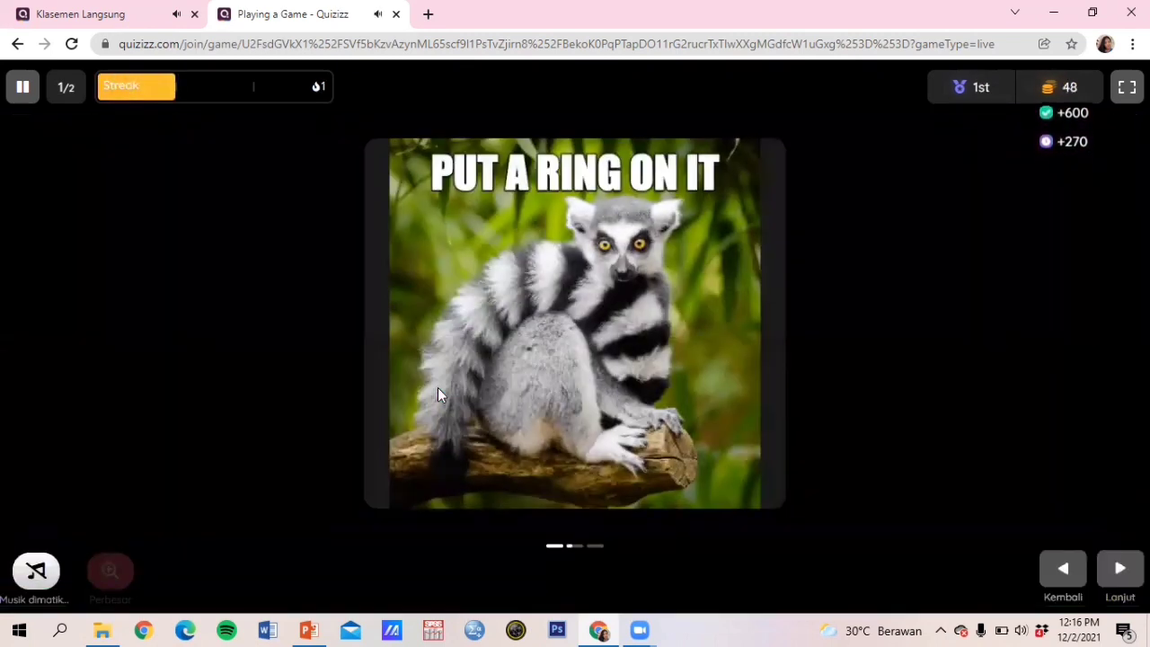
# Step: Advance from the leaderboard to question 2, 120 + 2 =...
pyautogui.click(1114, 585)
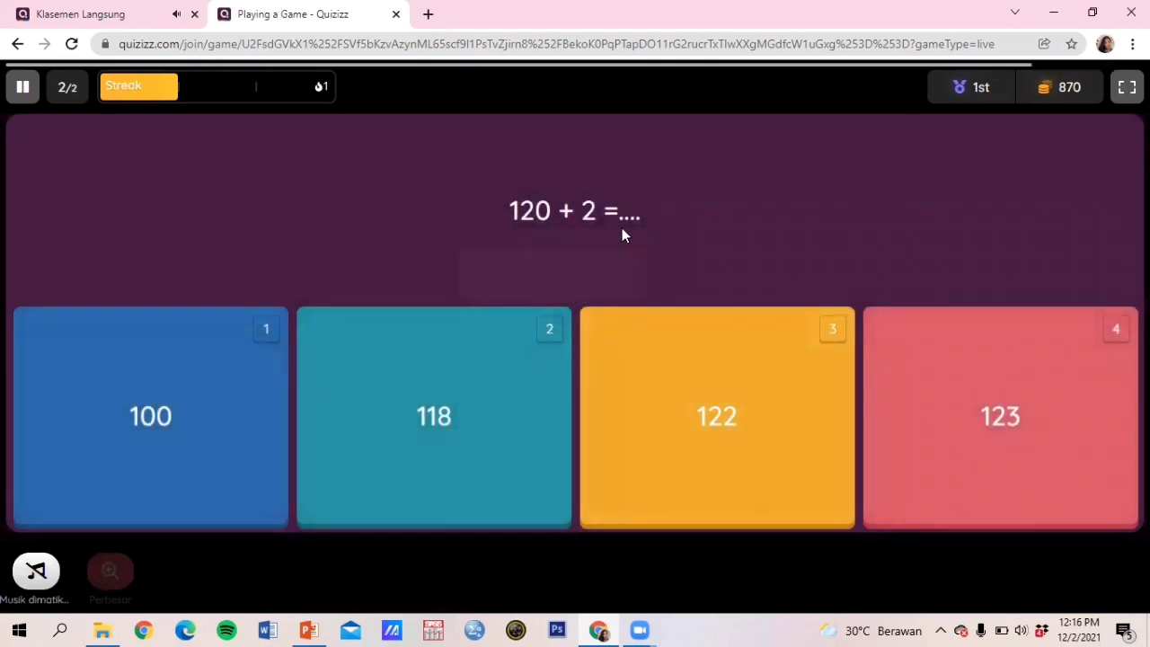
# Step: Answer 120 + 2 with 122 to finish the quiz
pyautogui.click(709, 433)
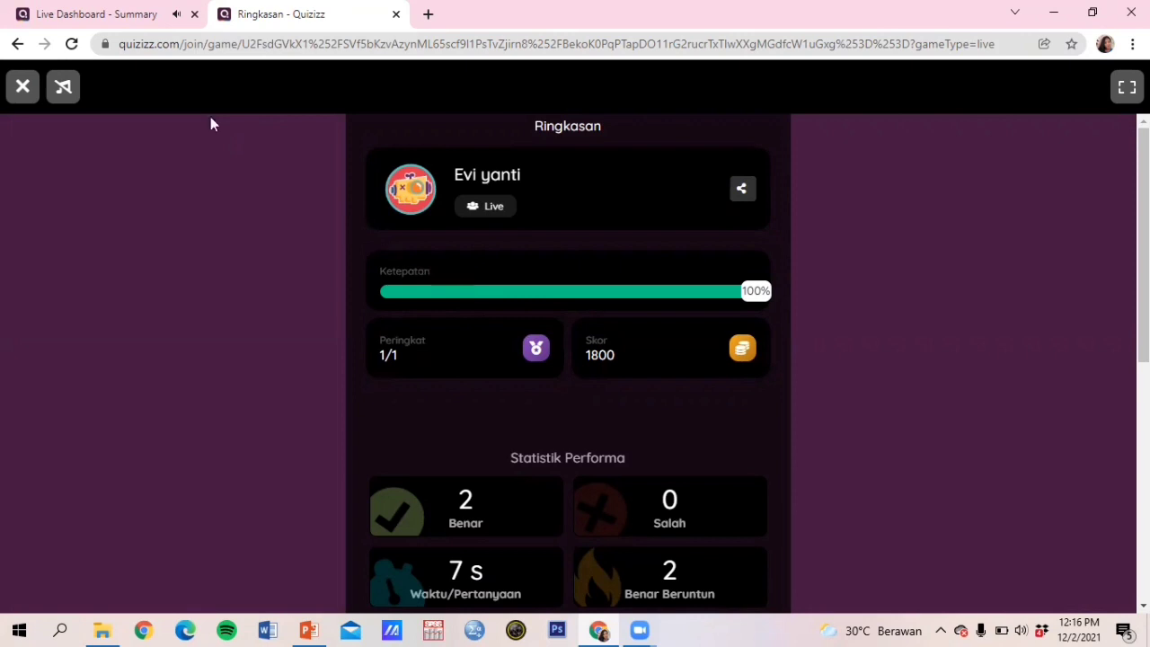
# Step: On the teacher dashboard summary, enable 'Tunjukkan waktu yang terpakai' to show 10s and 5s per question
pyautogui.click(135, 18)
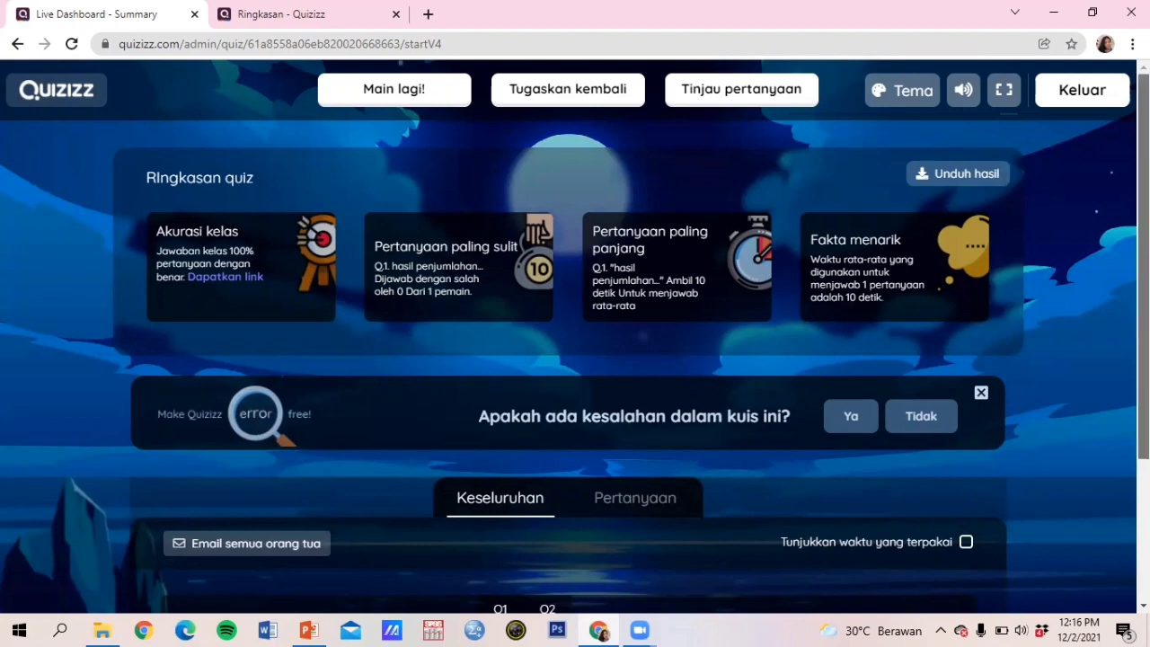
pyautogui.scroll(-3, 575, 360)
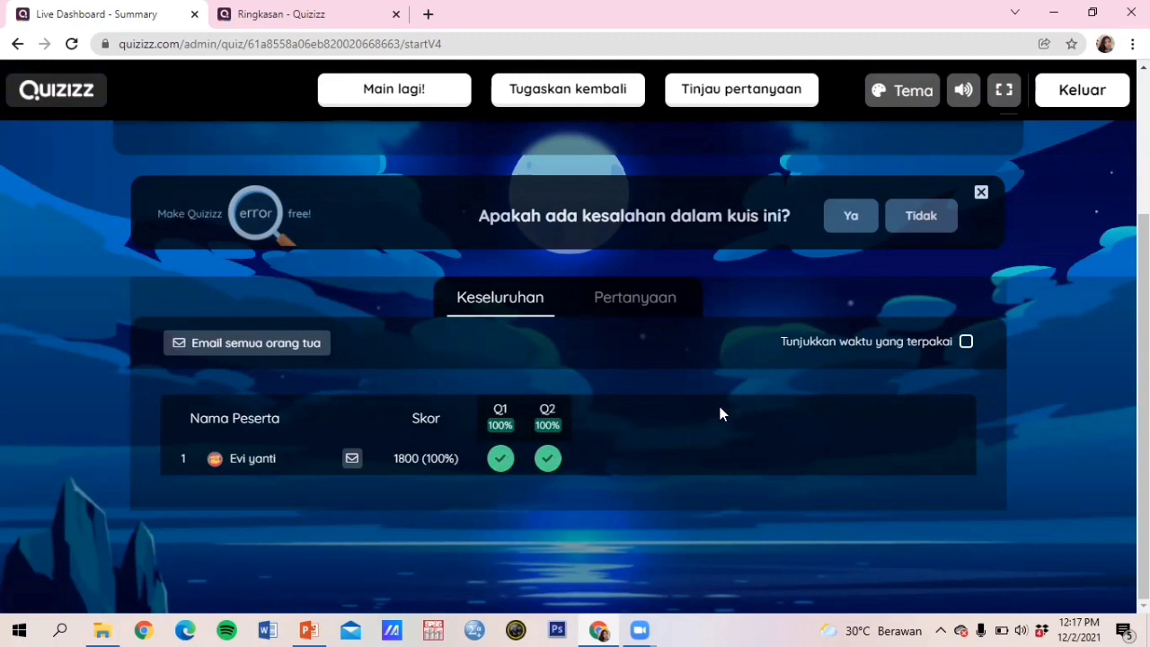
pyautogui.click(965, 342)
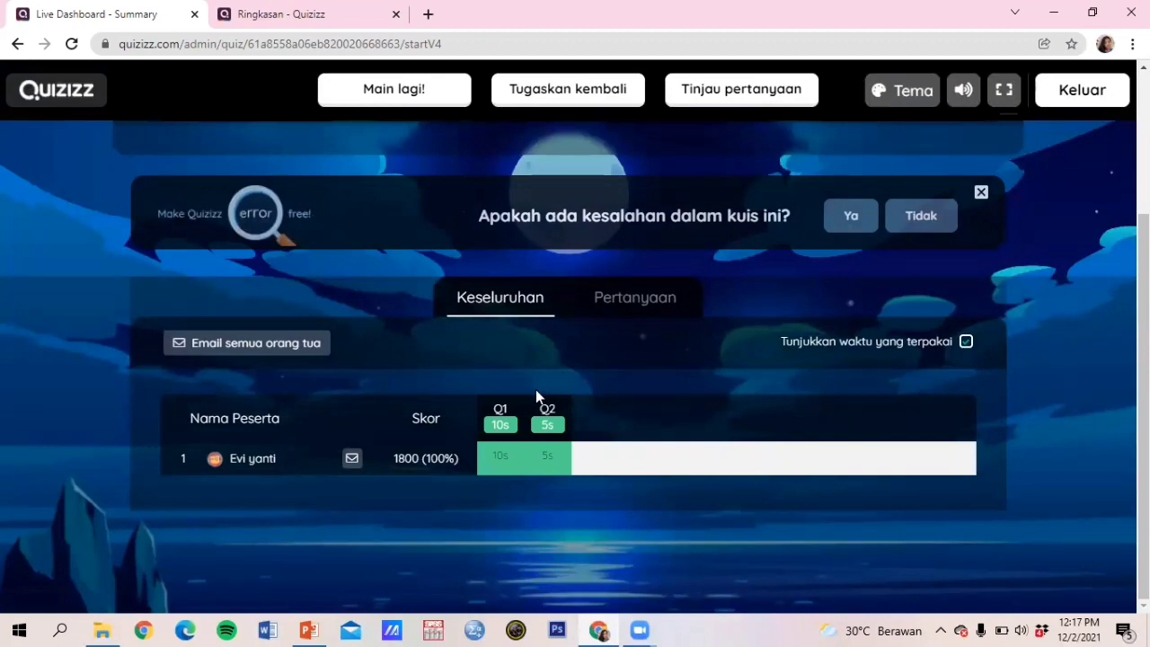
# Step: Open the Pertanyaan tab and review both question cards' answers, average time and correct counts
pyautogui.click(602, 303)
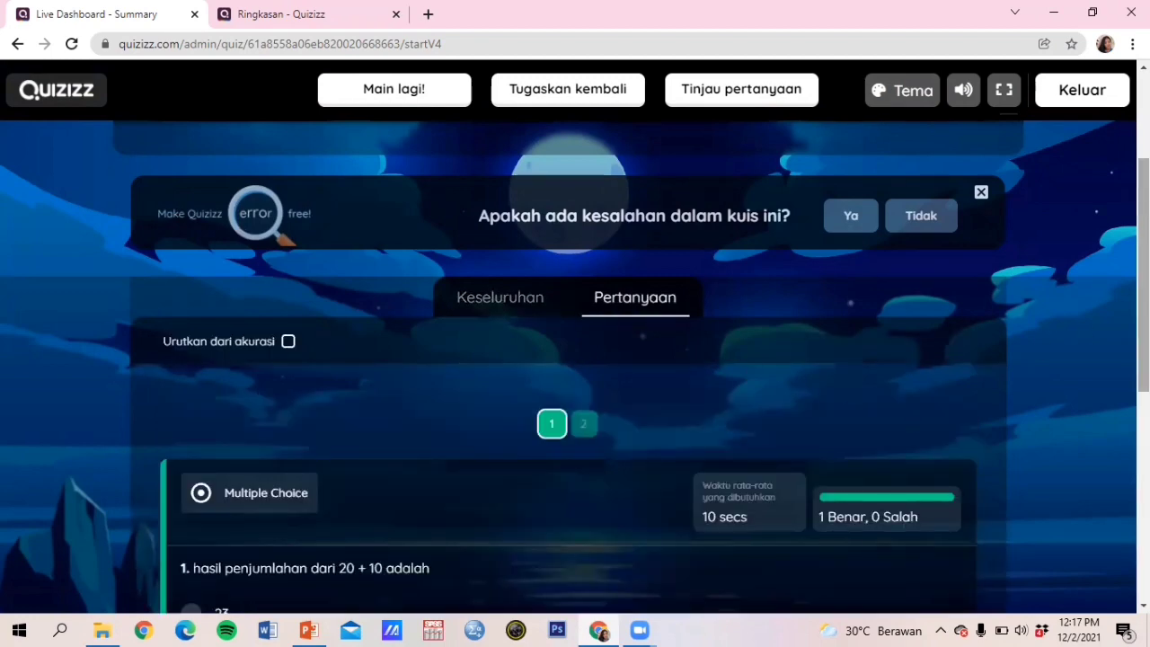
pyautogui.scroll(-1, 575, 360)
pyautogui.scroll(-1, 576, 359)
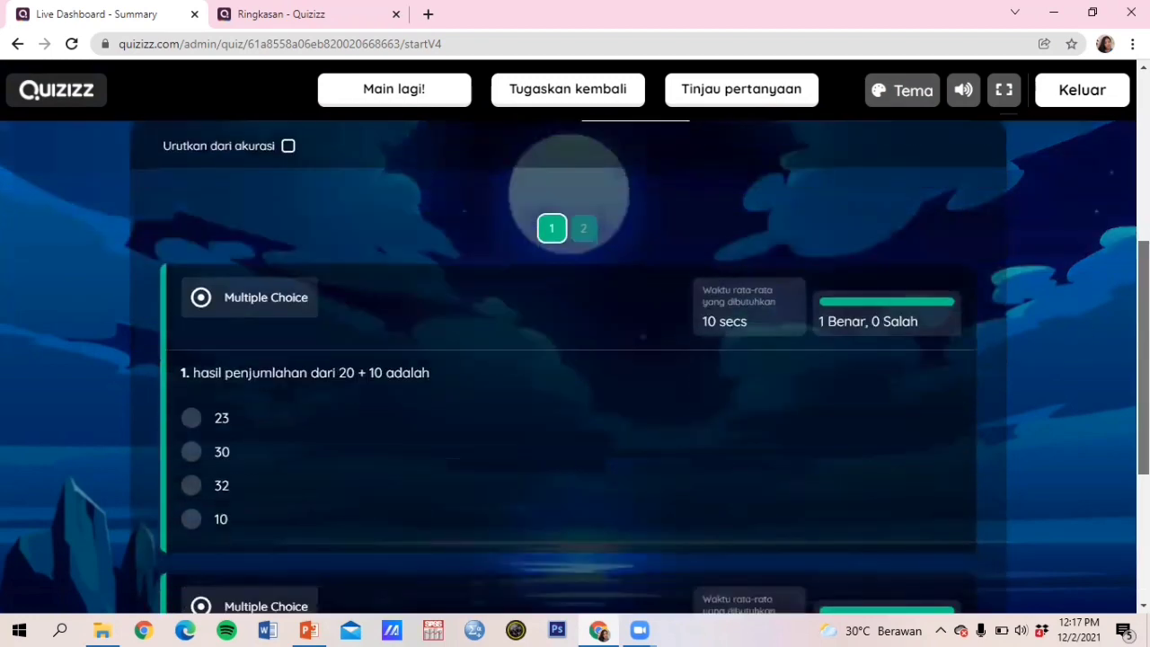
pyautogui.scroll(-1, 575, 359)
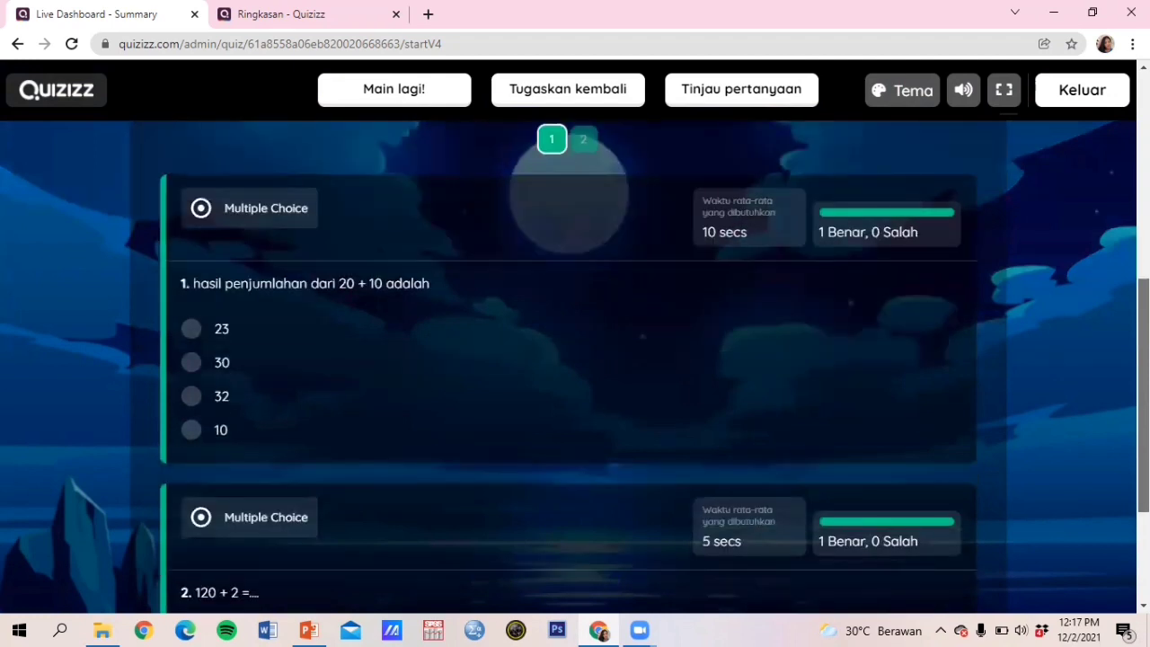
pyautogui.scroll(-1, 1114, 456)
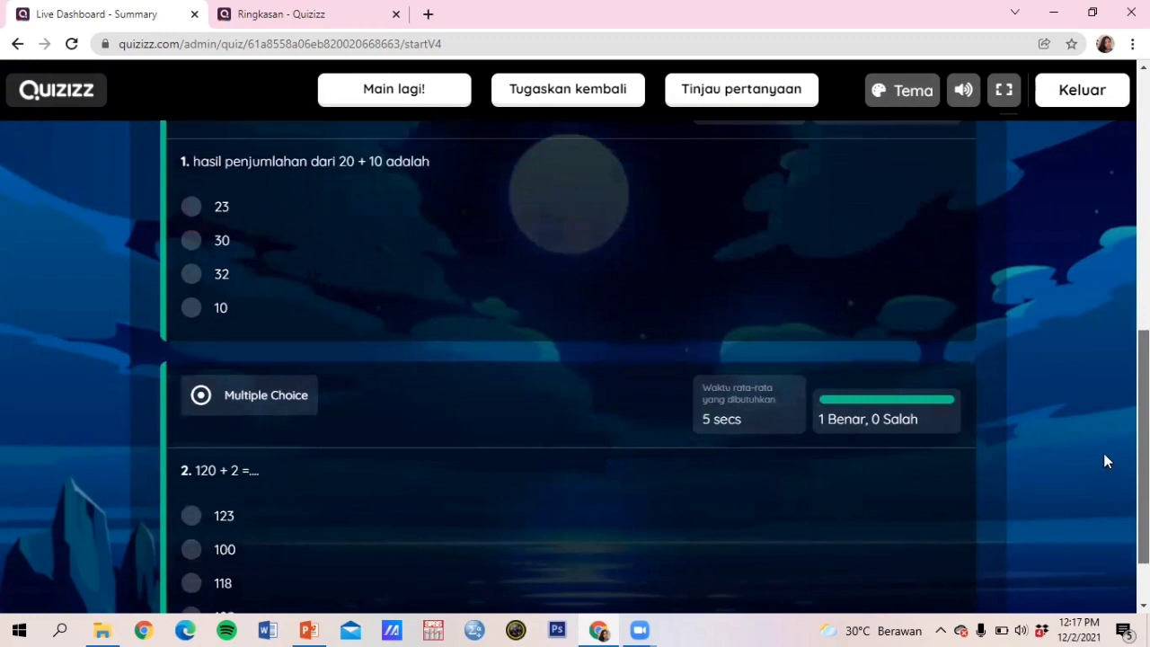
pyautogui.scroll(1, 1103, 452)
pyautogui.scroll(1, 1103, 446)
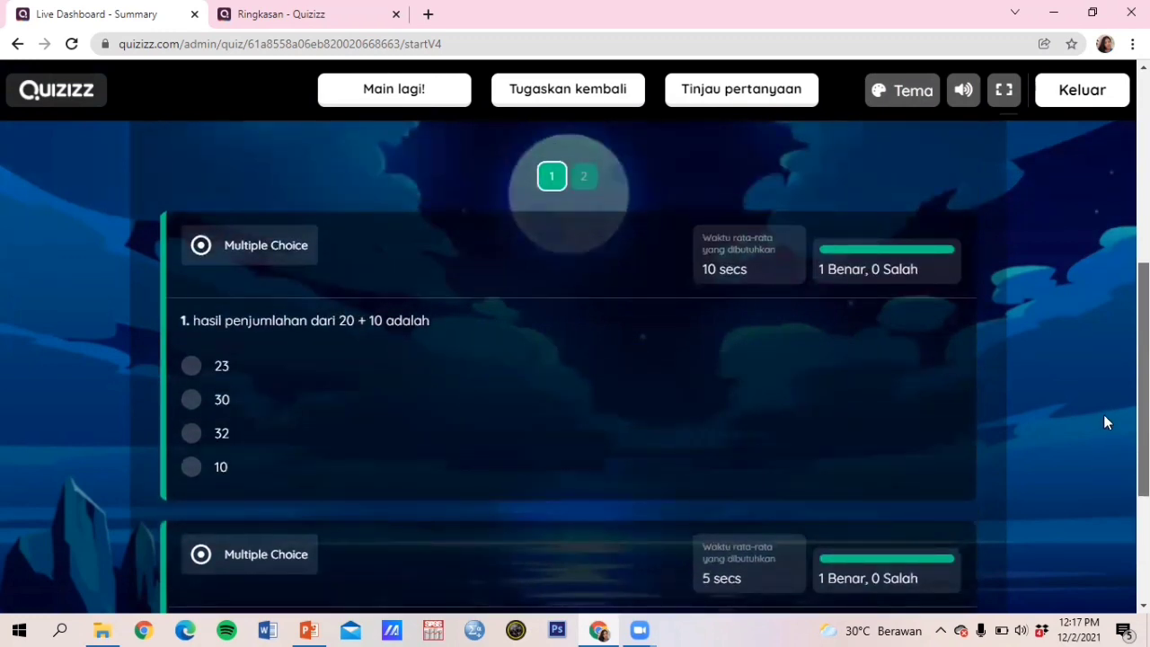
pyautogui.scroll(-1, 1105, 427)
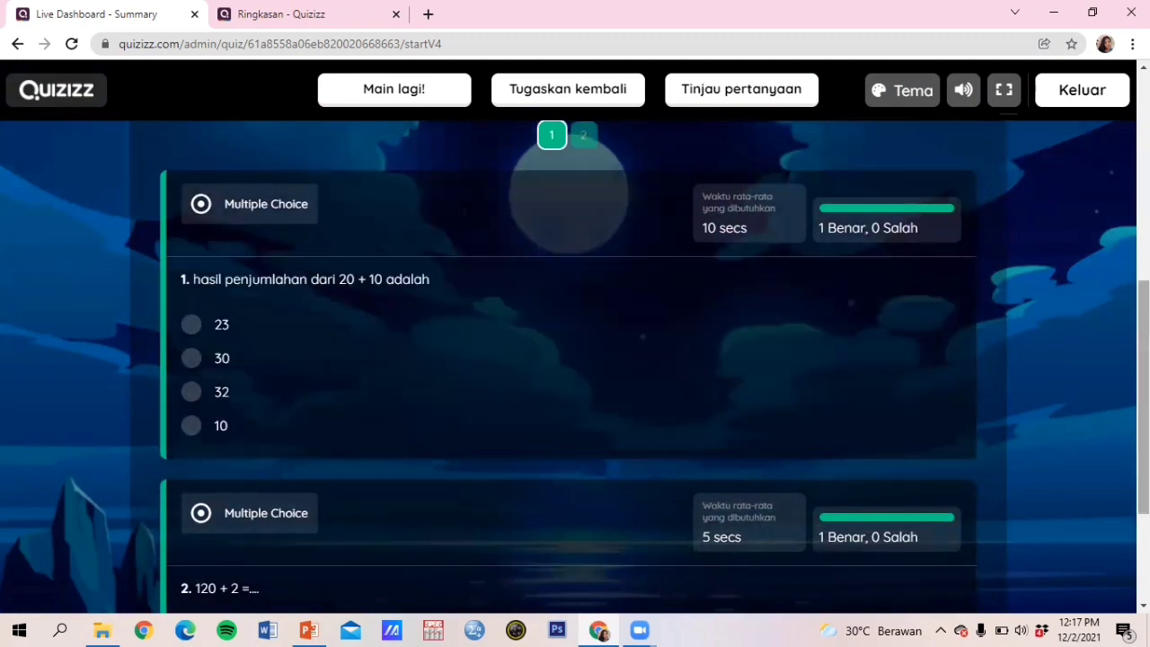
pyautogui.scroll(-3, 575, 359)
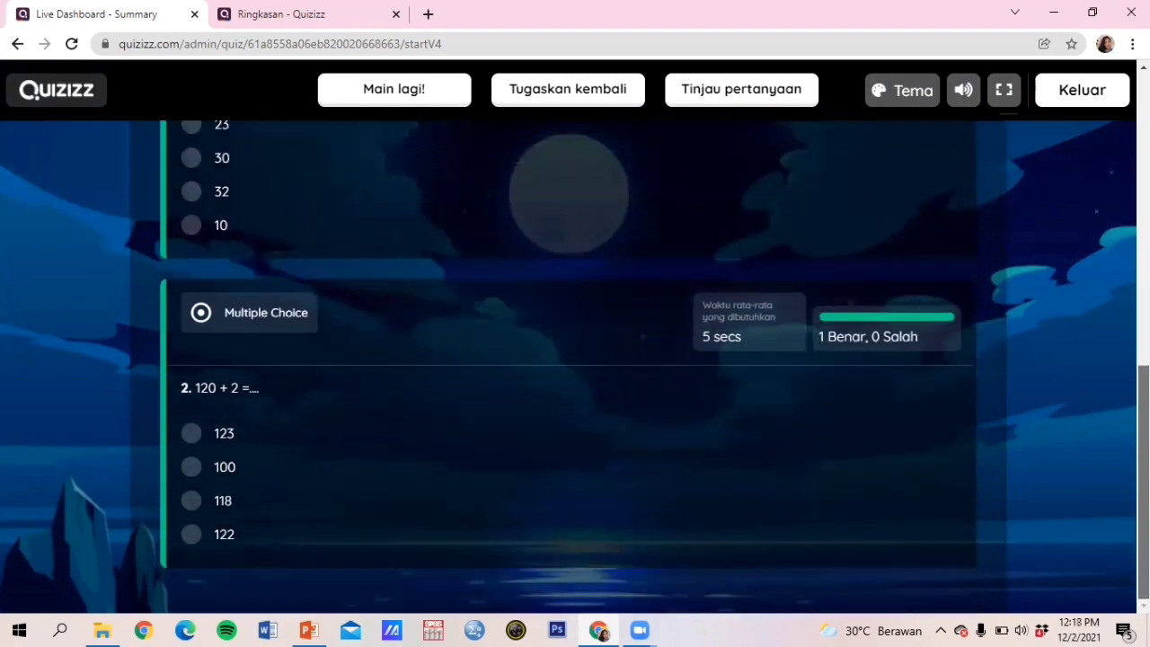
pyautogui.scroll(5, 1112, 180)
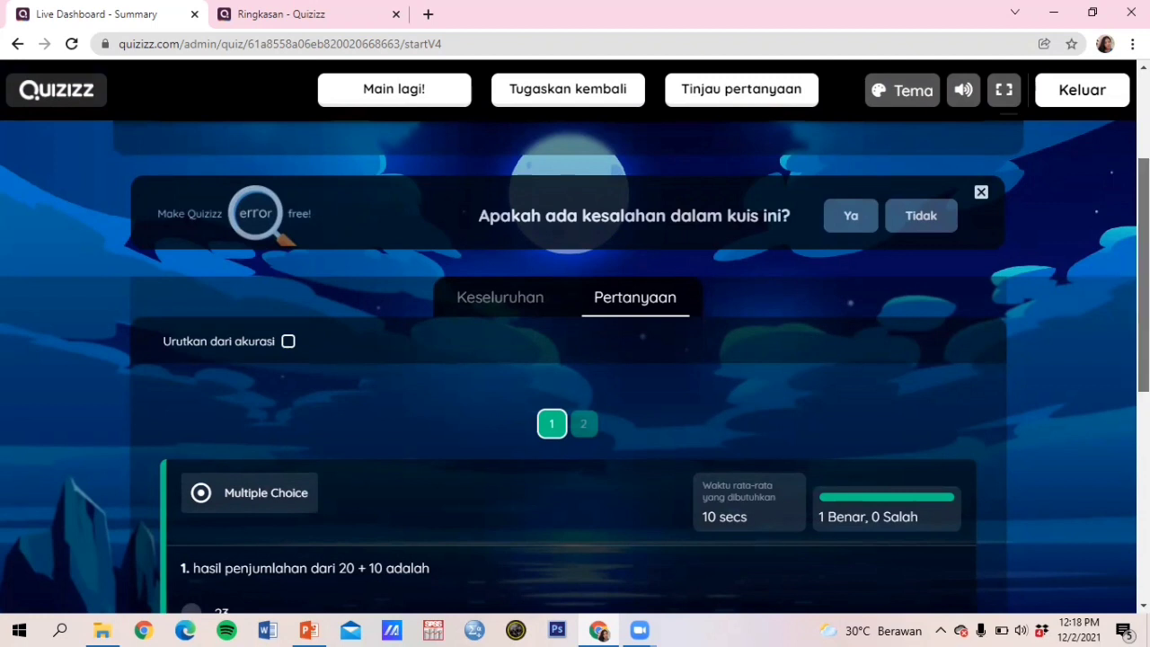
pyautogui.scroll(3, 1116, 266)
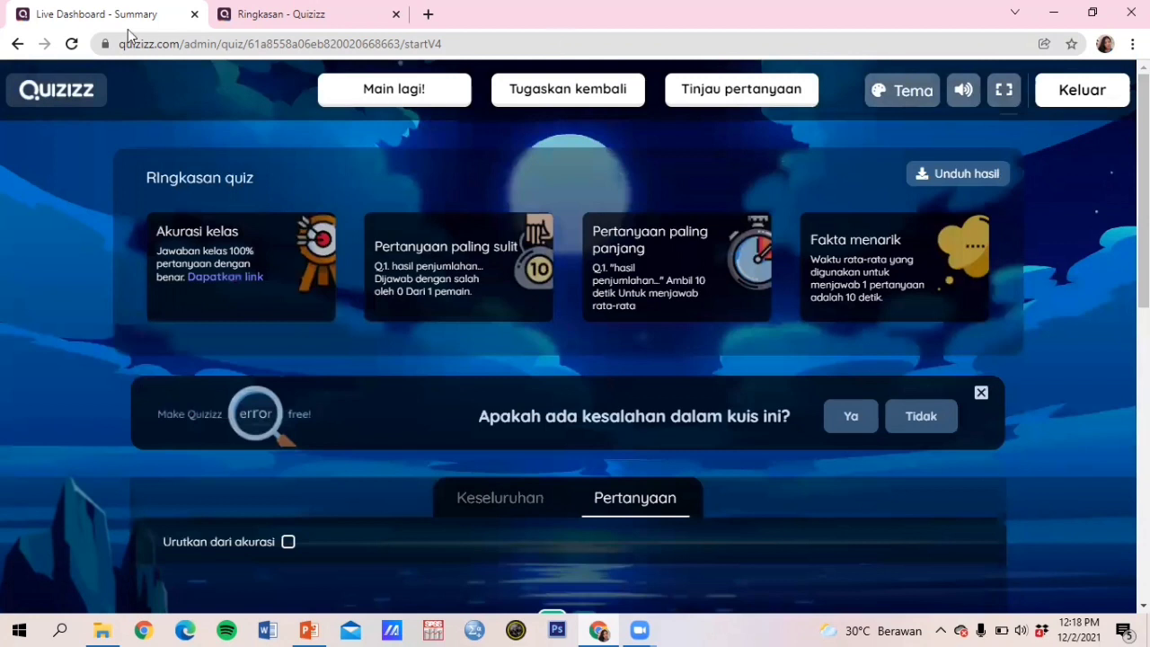
# Step: Go back and open Laporan to list penjumlahan matematika and Penjumlahan reports
pyautogui.click(16, 44)
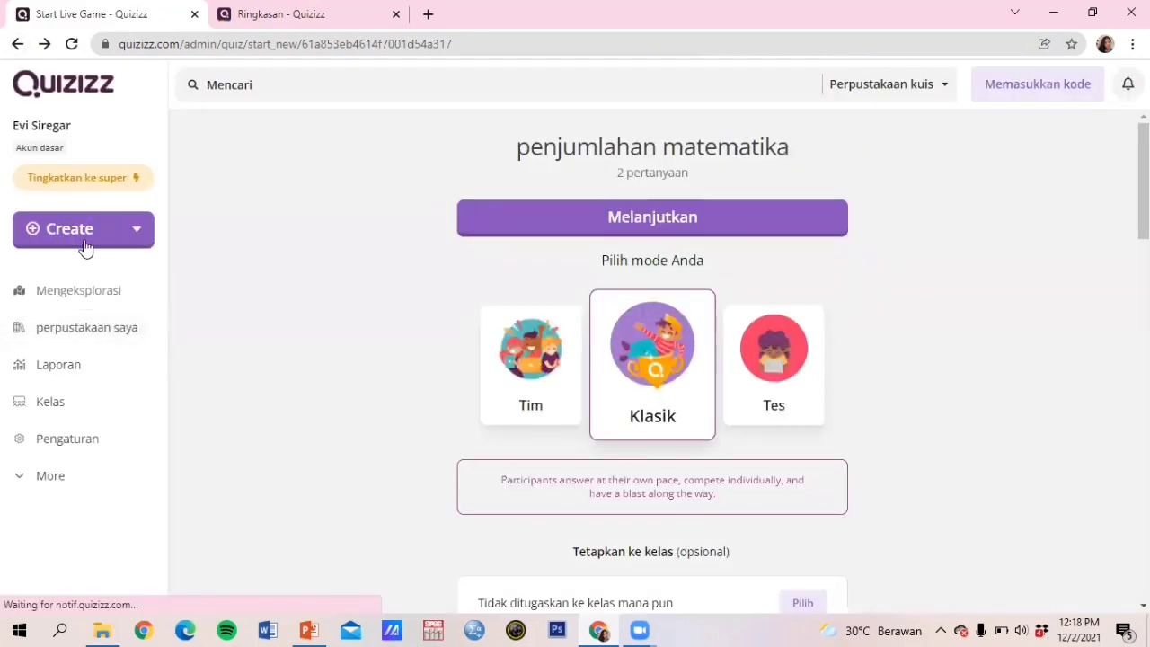
pyautogui.click(71, 375)
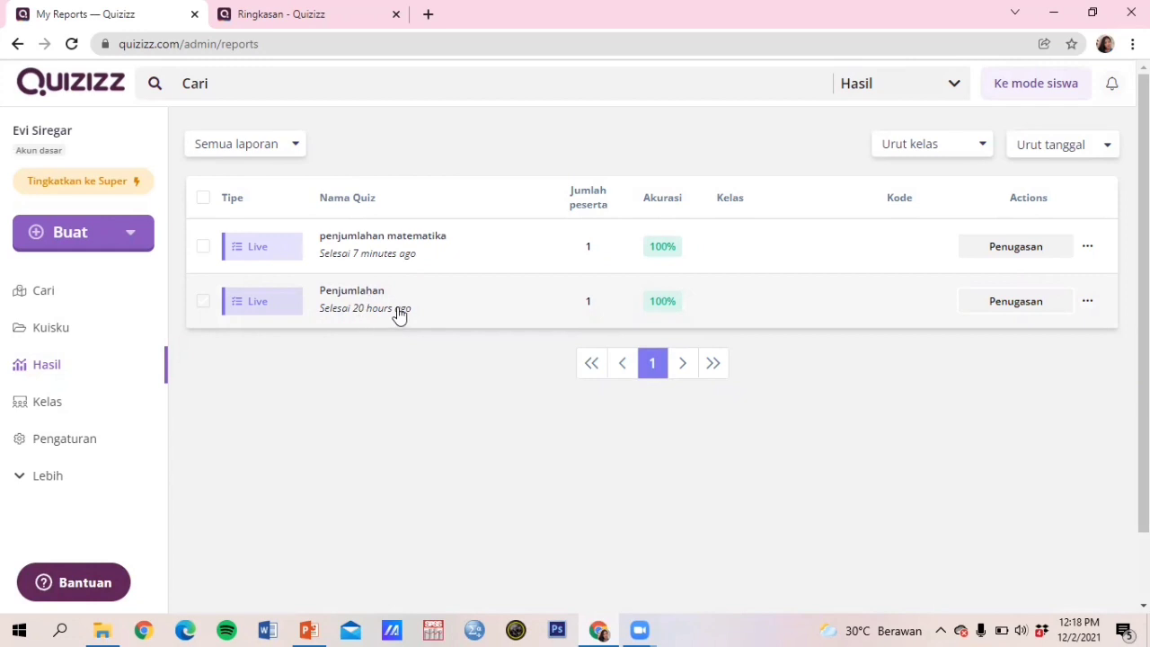
# Step: Filter the reports list from 'Semua laporan' to 'Laporan saya'
pyautogui.click(421, 253)
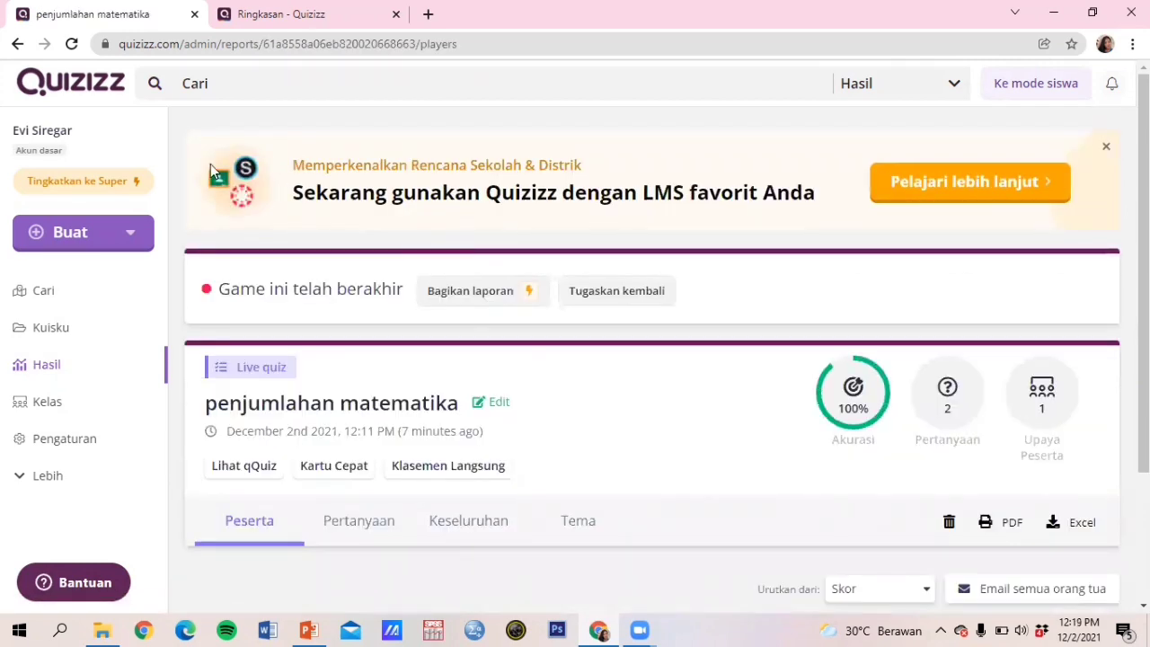
pyautogui.click(17, 43)
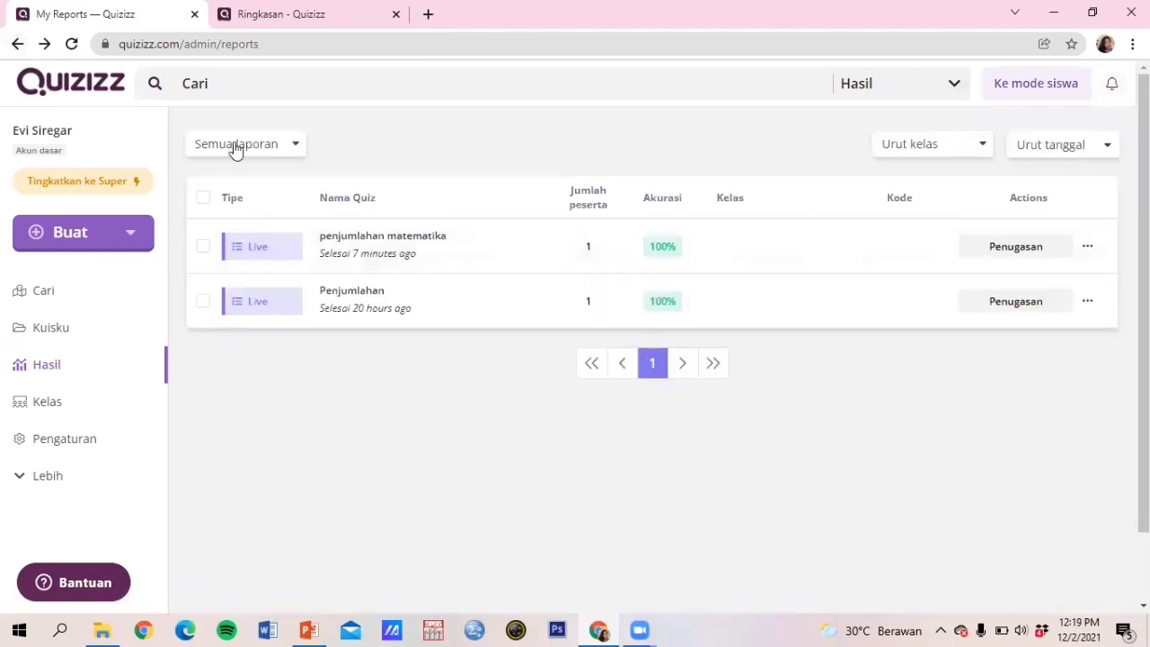
pyautogui.click(252, 151)
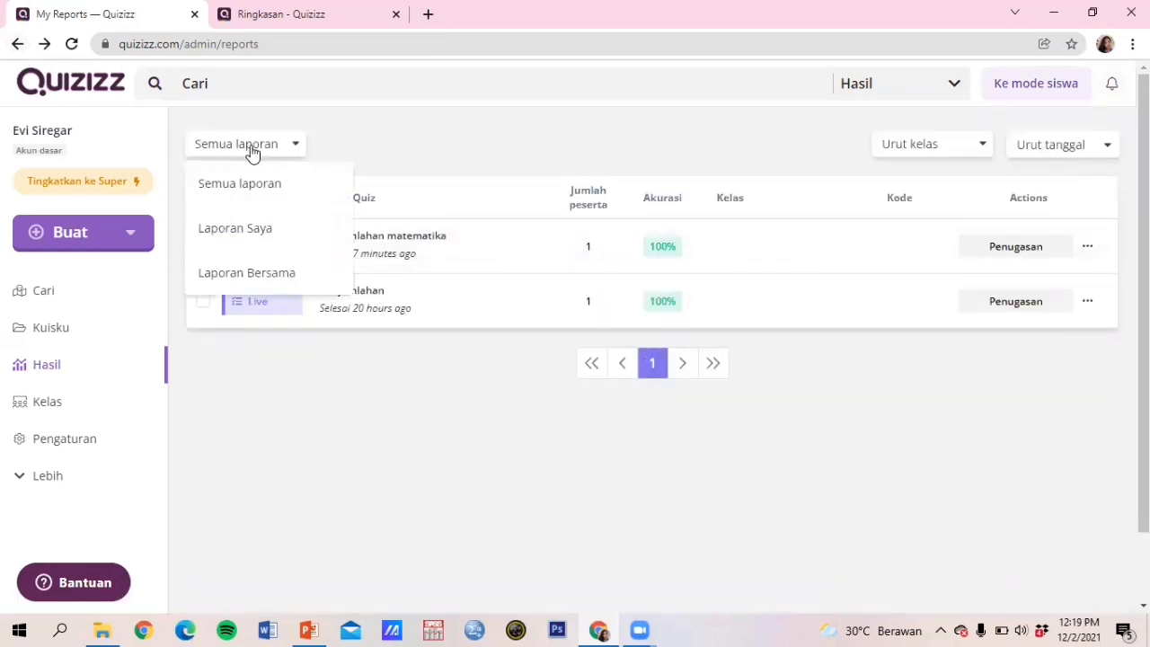
pyautogui.click(263, 239)
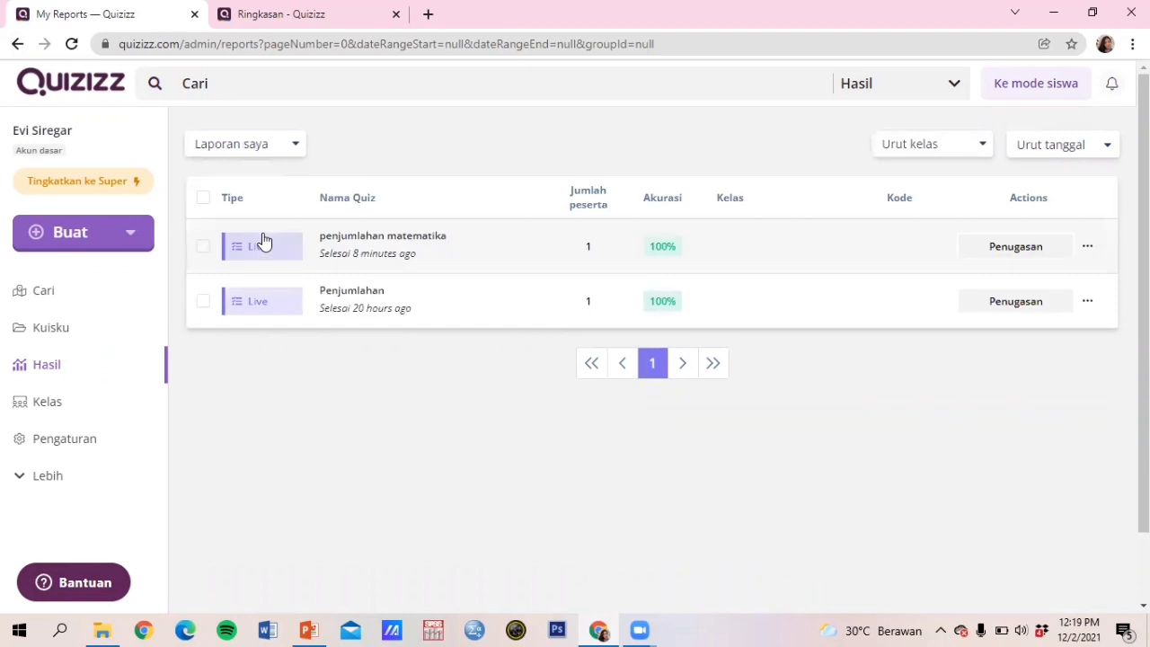
# Step: Open the penjumlahan matematika report and review its participant's 100% accuracy and 1800 points
pyautogui.click(372, 249)
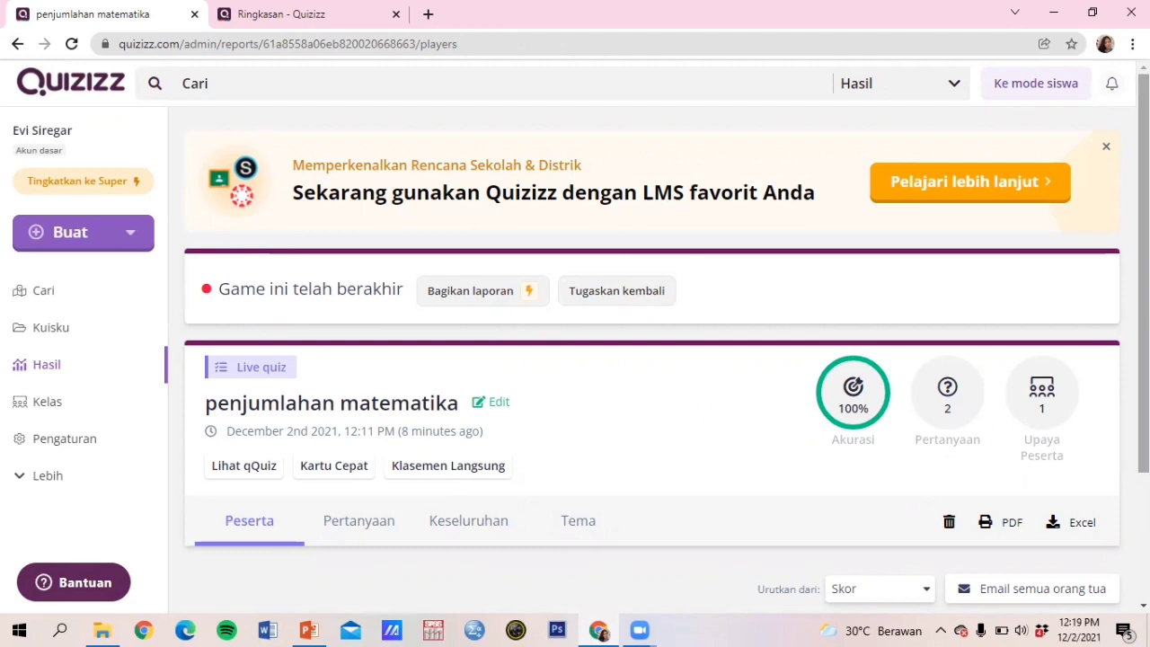
pyautogui.scroll(-2, 652, 345)
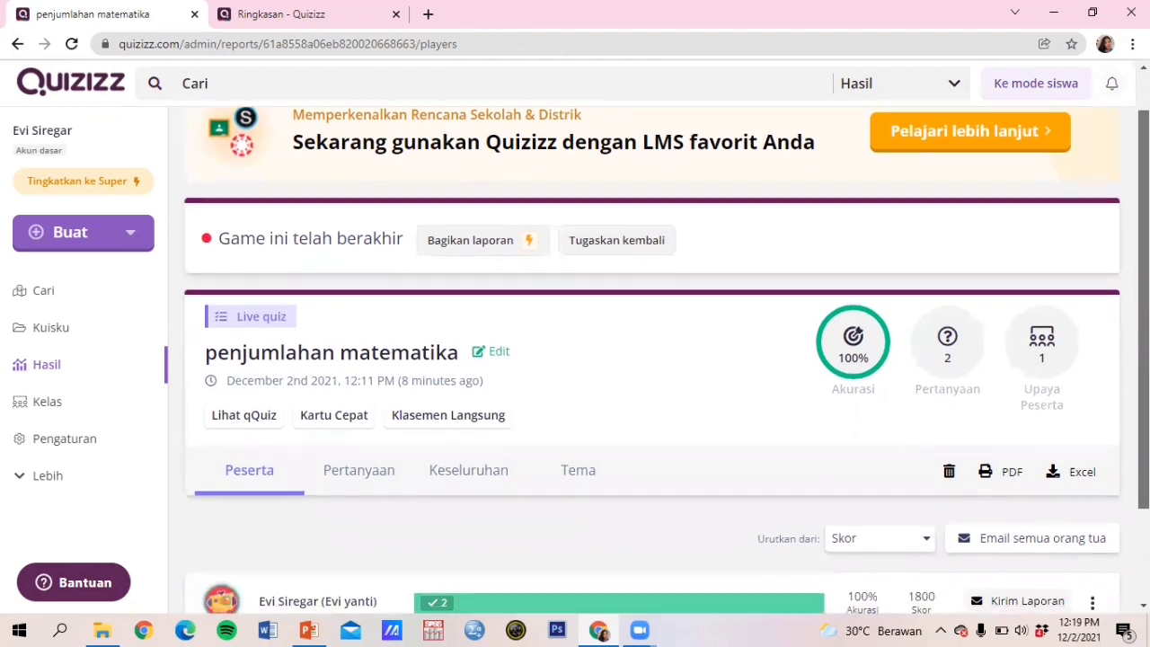
pyautogui.scroll(-2, 651, 345)
pyautogui.scroll(-1, 651, 345)
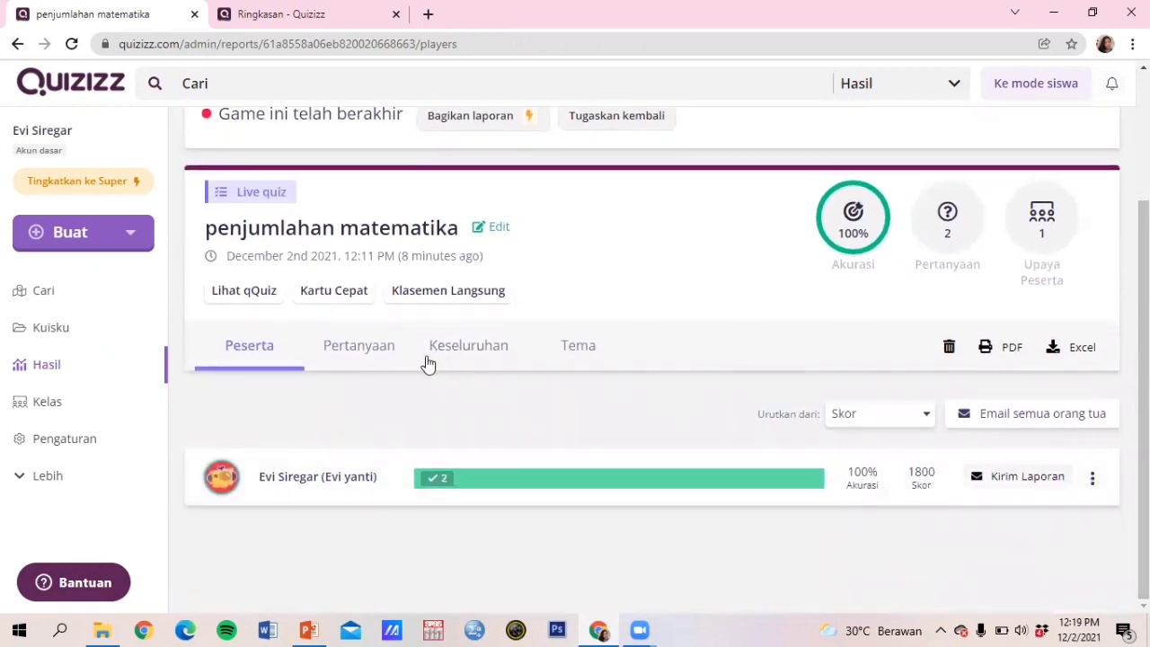
# Step: Show the per-question breakdown and generate the 'Laporan lengkap' PDF report
pyautogui.click(372, 350)
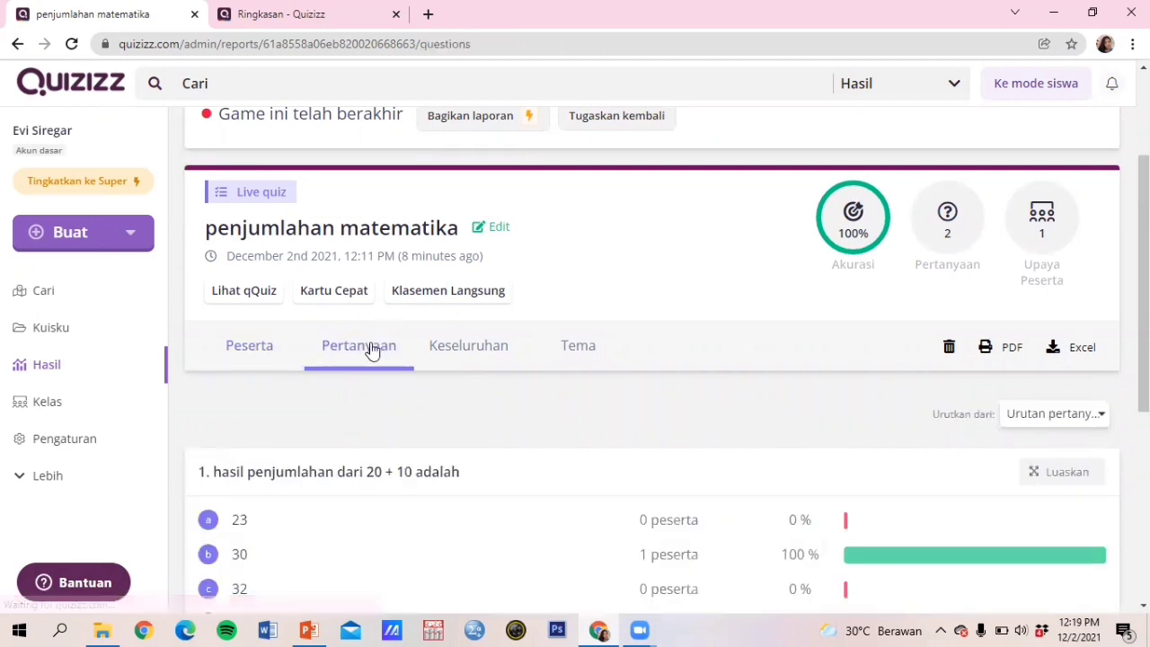
pyautogui.click(1009, 357)
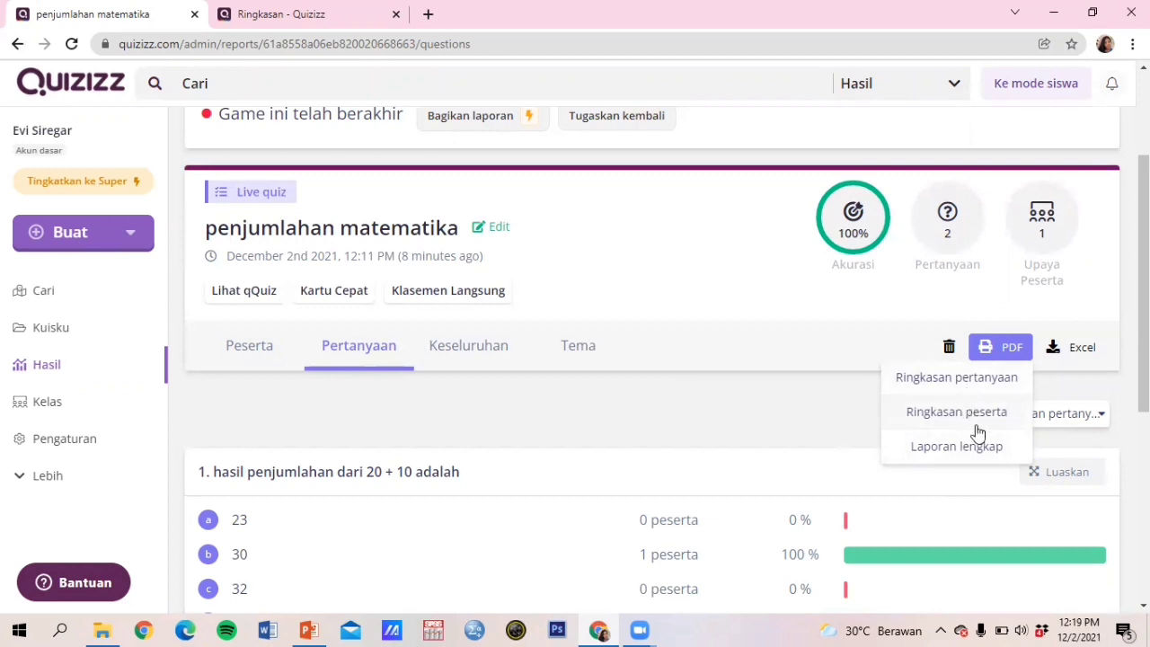
pyautogui.click(957, 449)
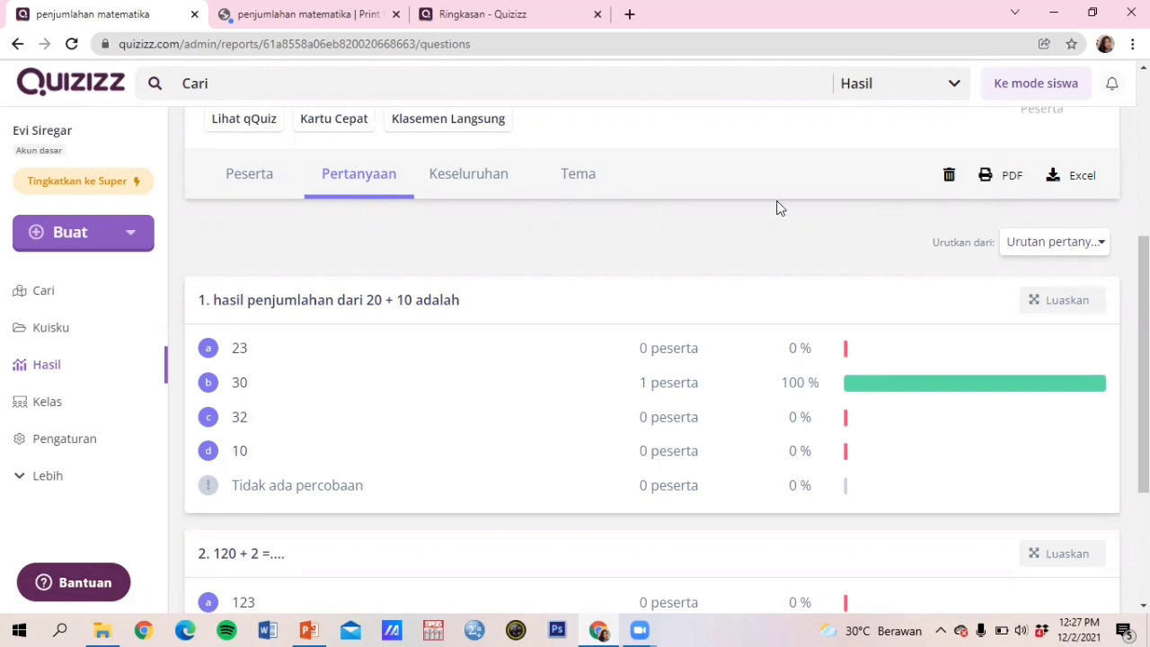
# Step: On the Peserta tab, open the participant's PDF report, then return to the quiz report tab
pyautogui.click(265, 187)
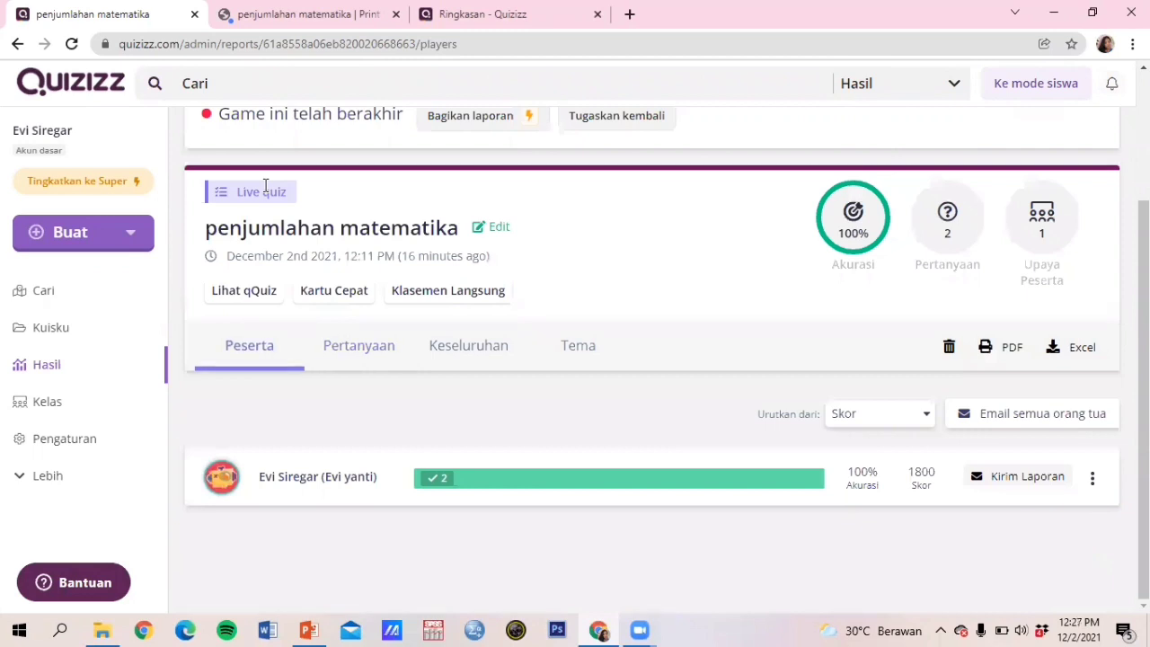
pyautogui.click(1000, 357)
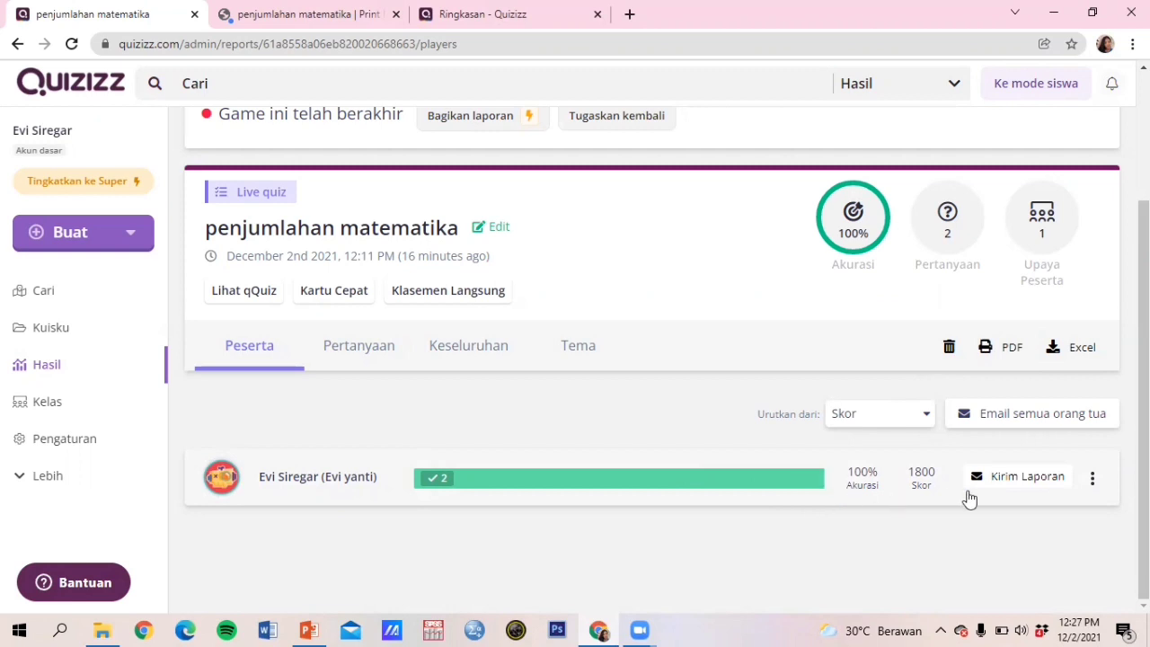
pyautogui.click(1094, 482)
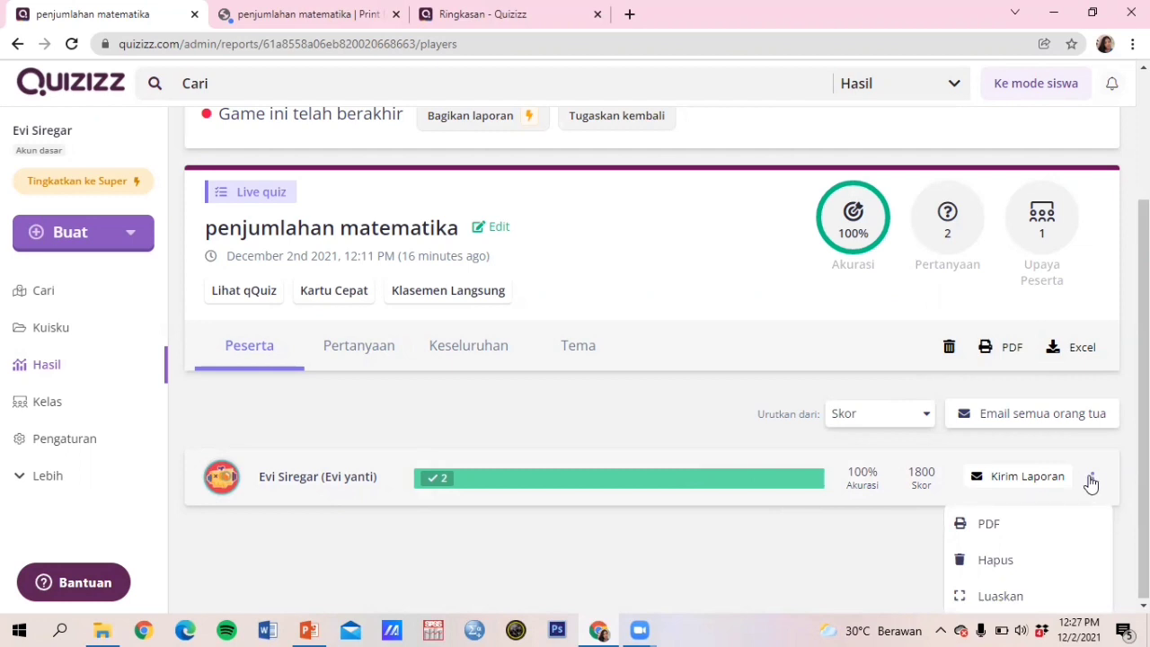
pyautogui.click(1017, 531)
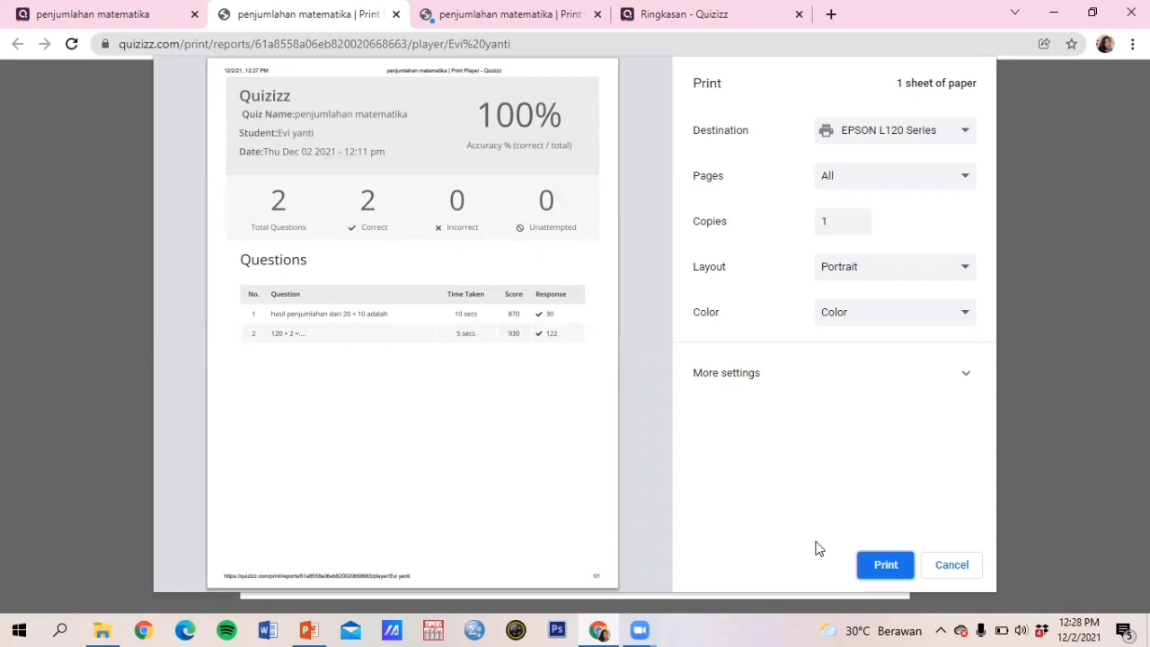
pyautogui.click(61, 14)
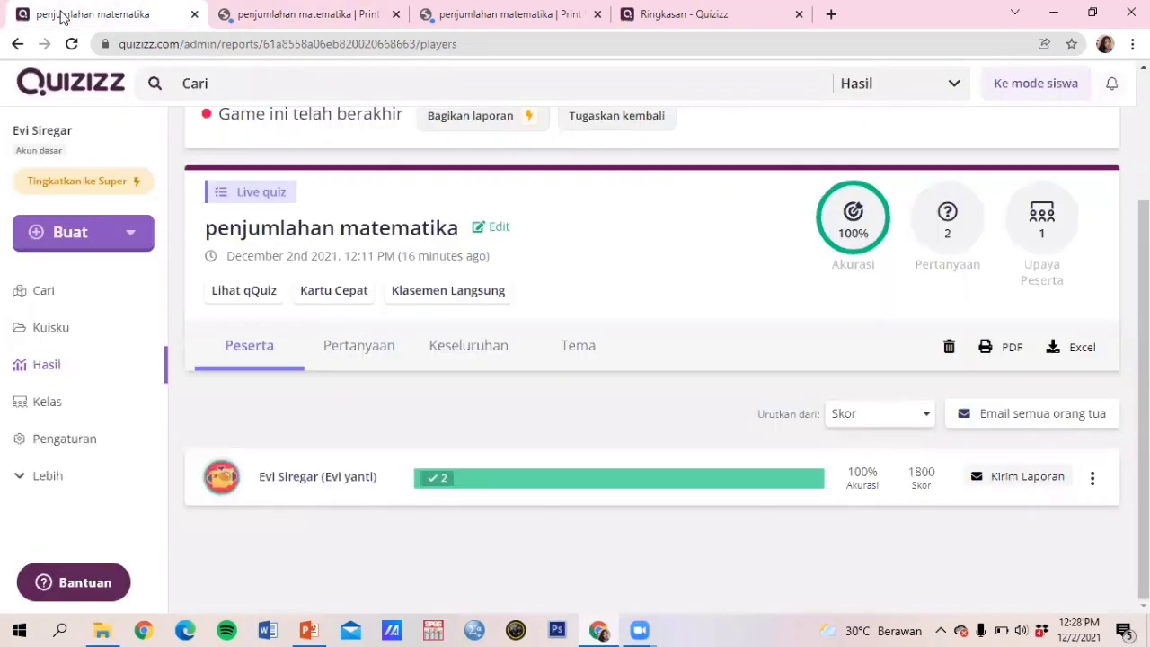